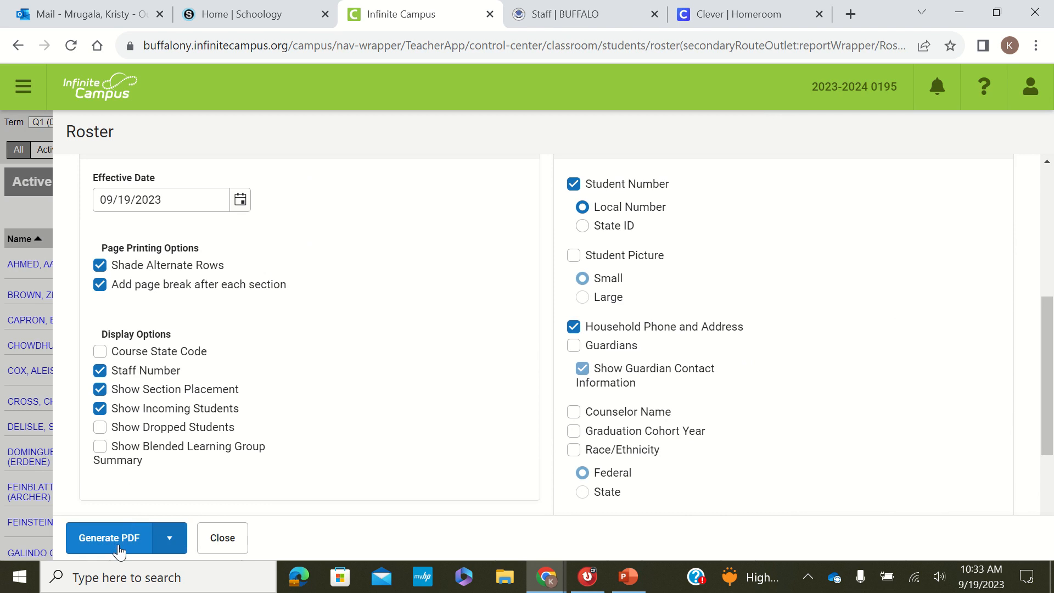
- Generate the roster as a CSV and open the downloaded Roster.csv in Excel without converting its data
left_click(167, 539)
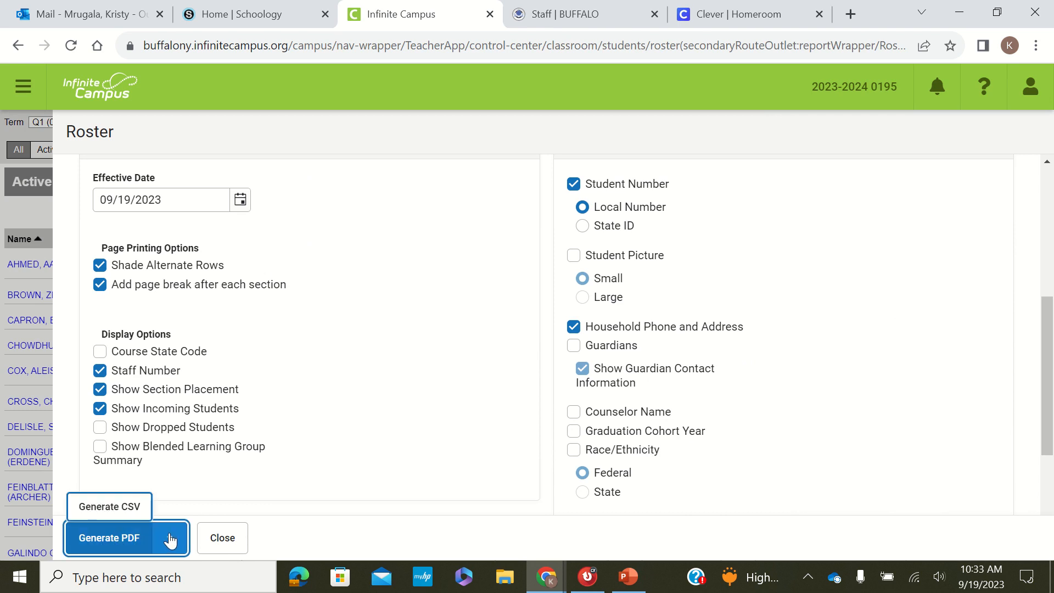
left_click(133, 504)
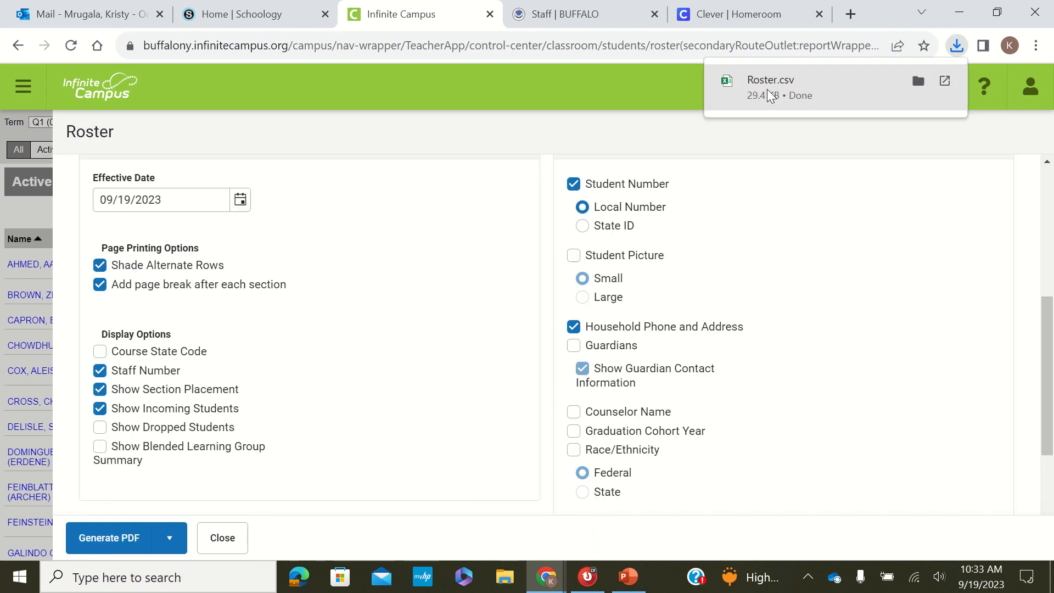
left_click(777, 89)
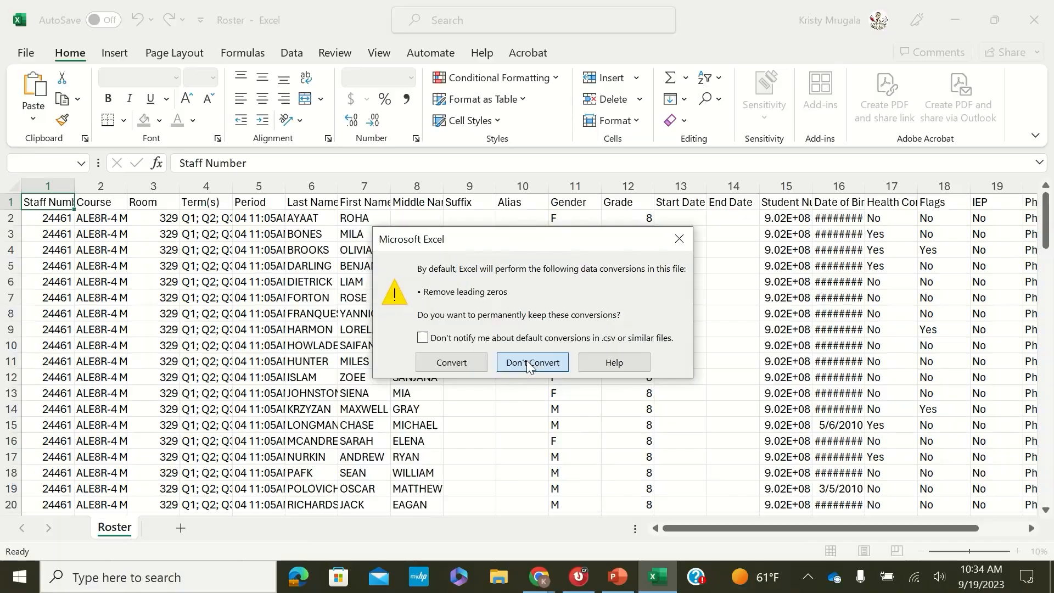
left_click(534, 366)
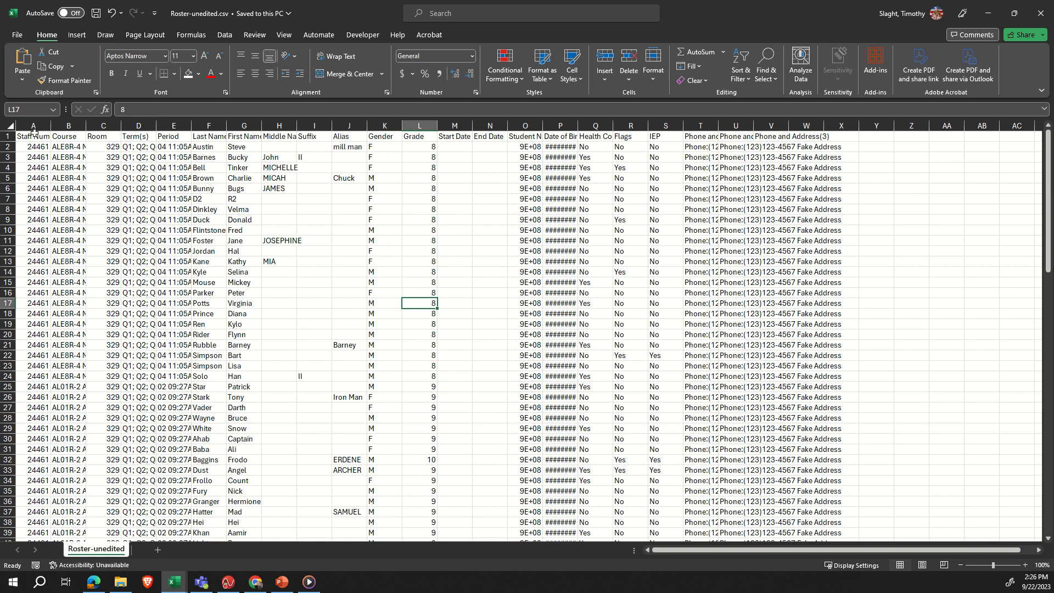
- Delete the Staff Number, Course, Room and Term(s) columns from the roster sheet
left_click_drag(36, 122, 68, 124)
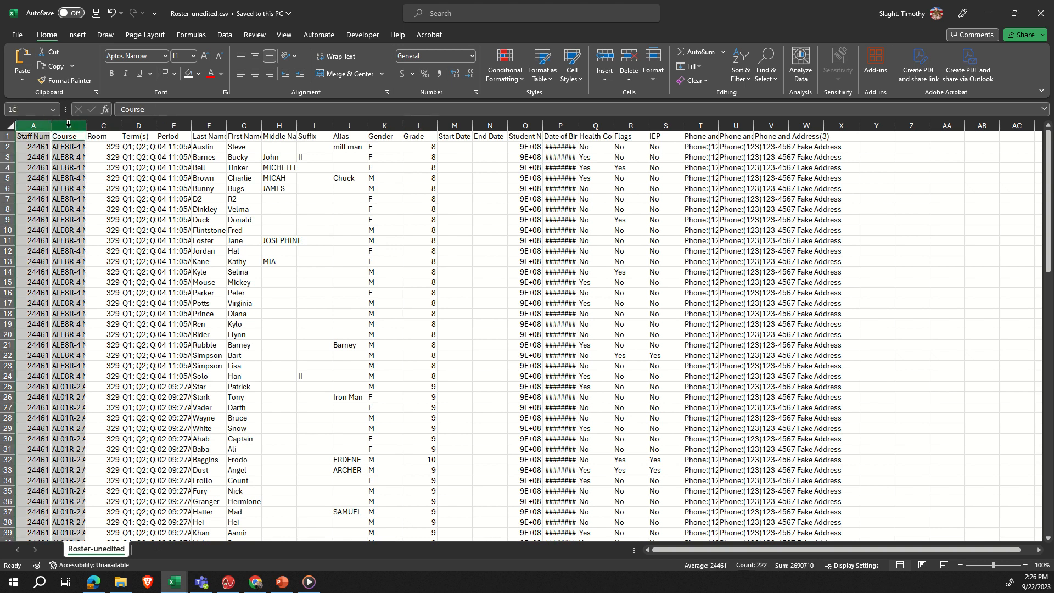
right_click(81, 220)
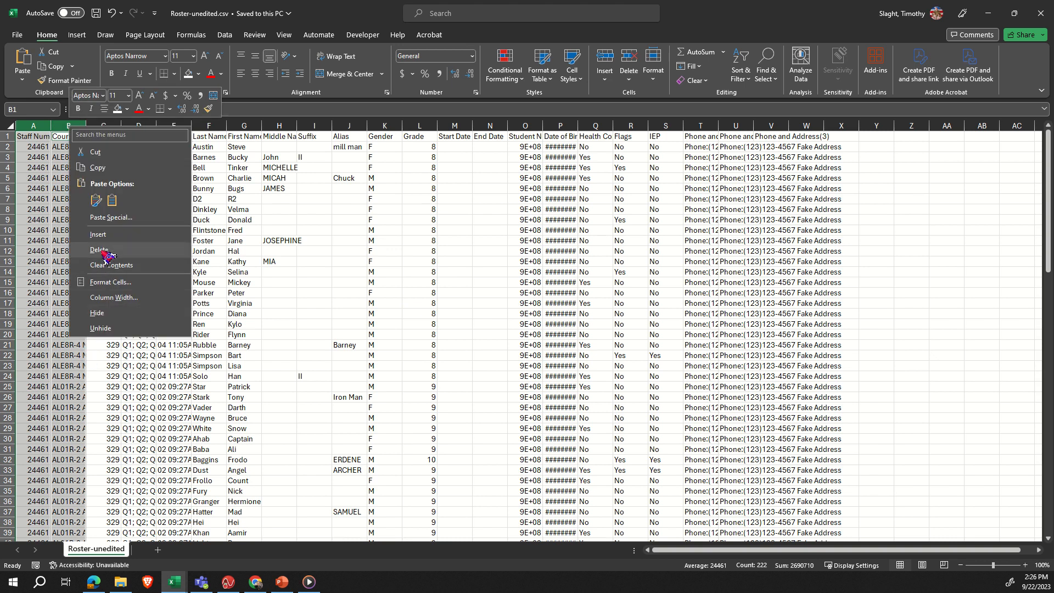
left_click(104, 251)
left_click(37, 123)
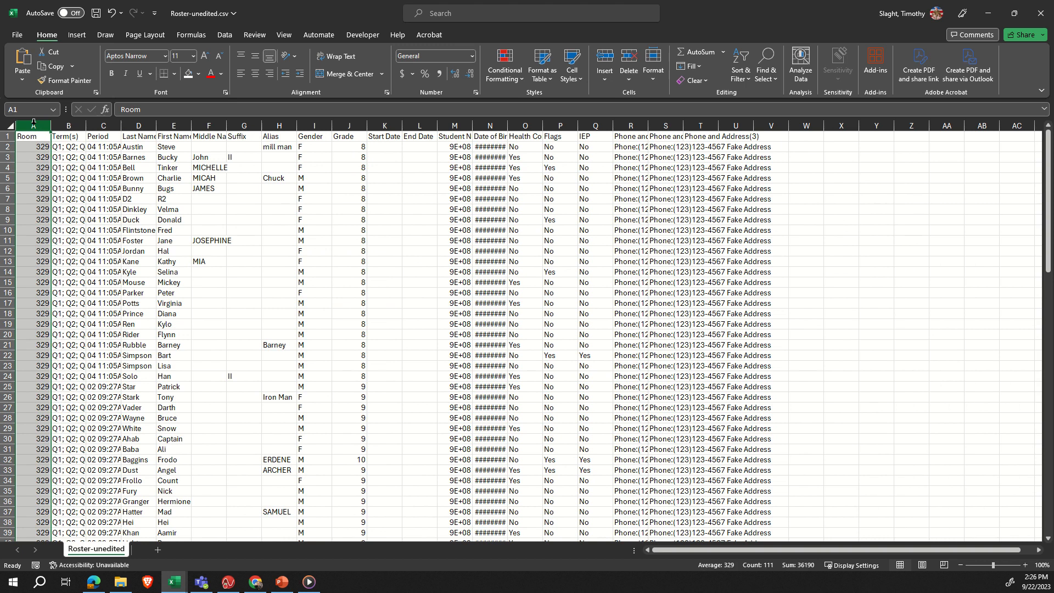
left_click(69, 123, "ctrl")
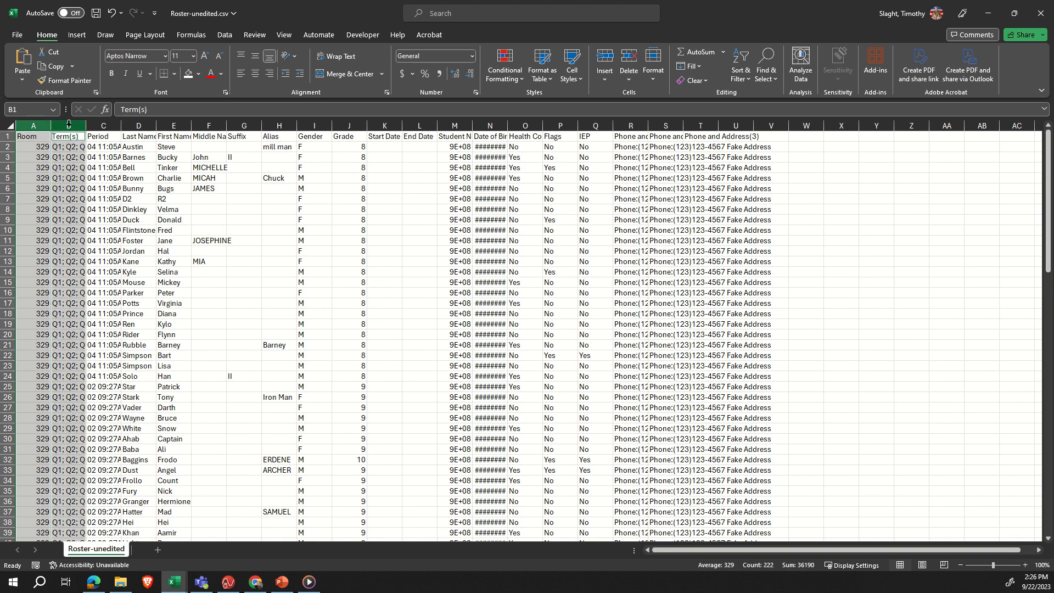
right_click(68, 123)
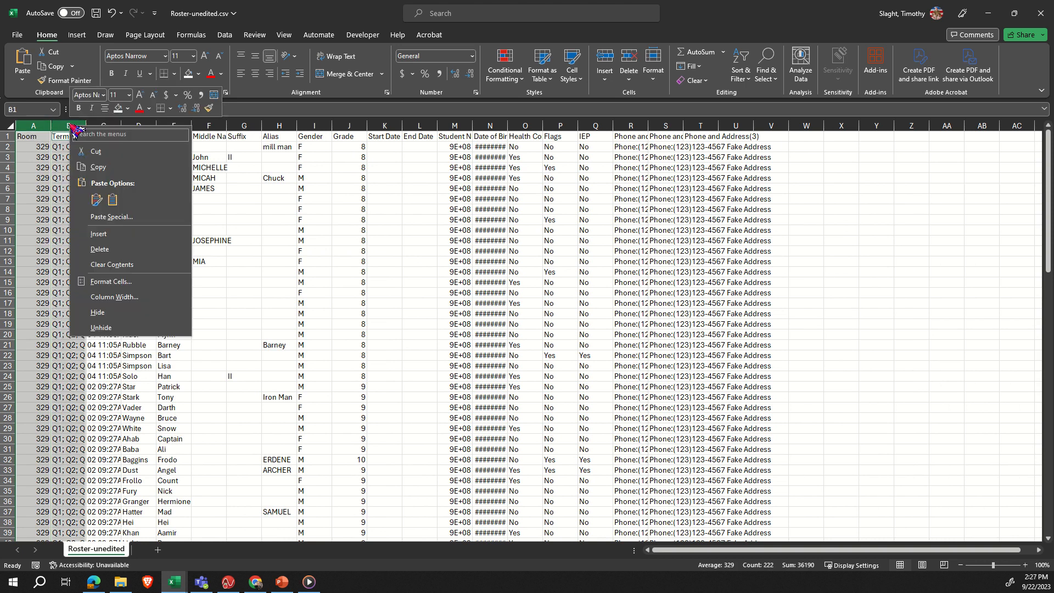
left_click(93, 251)
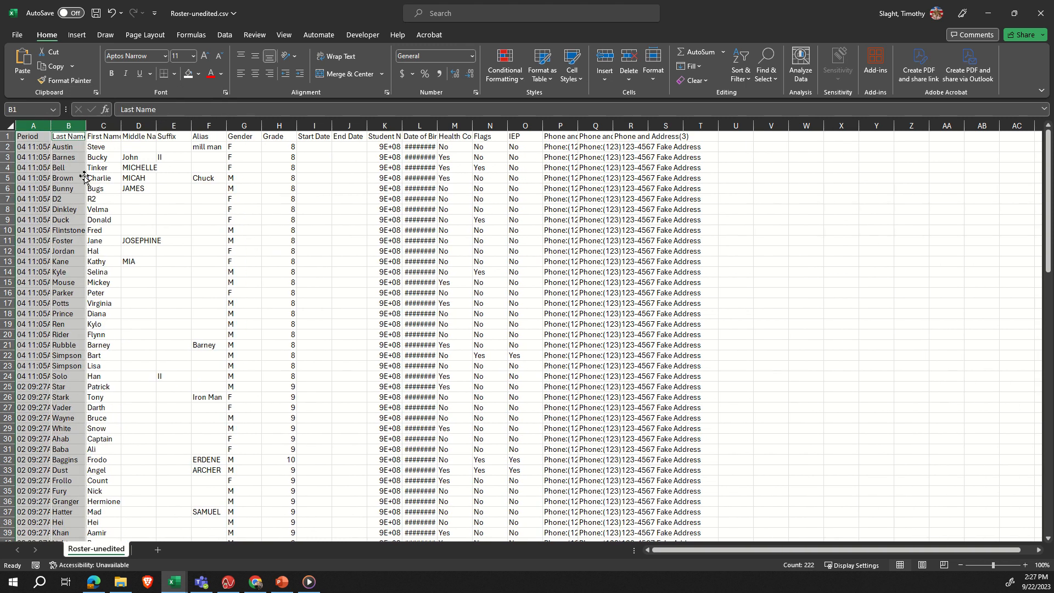
left_click(84, 178)
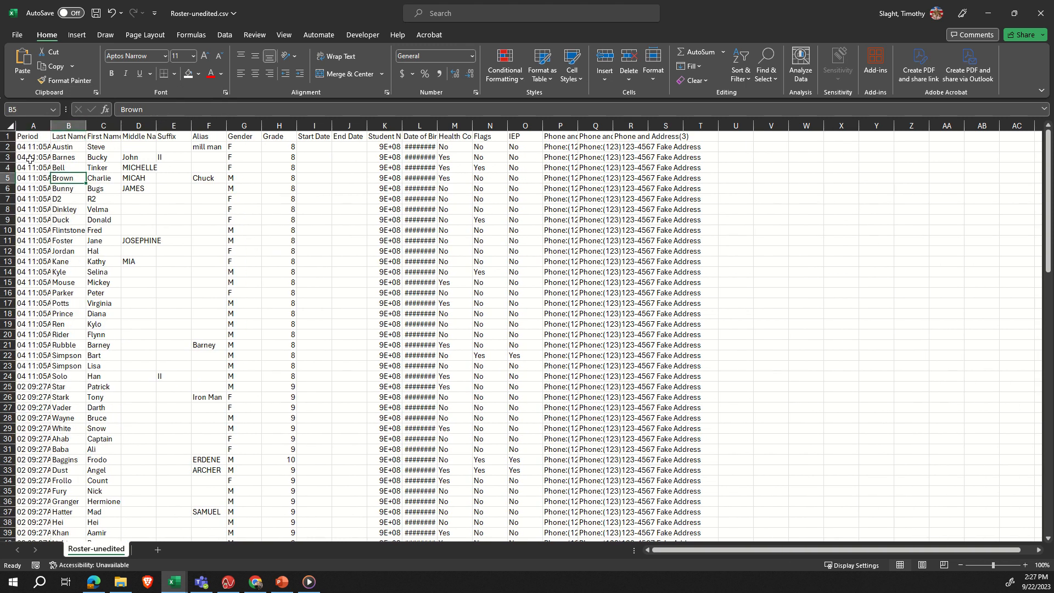
- Delete all columns from Middle Name through End Date
left_click(132, 121)
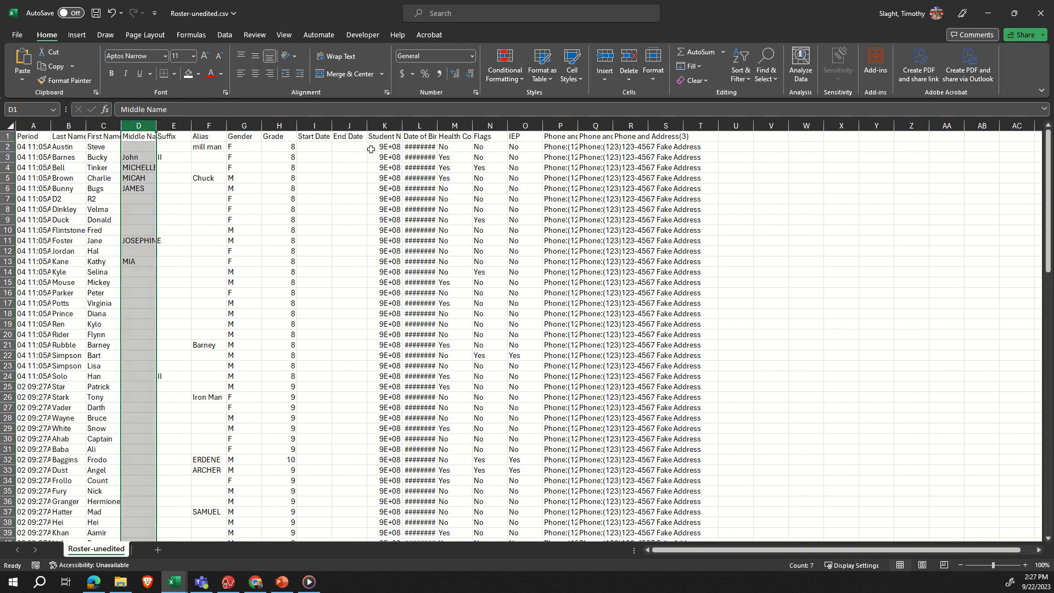
left_click(350, 131, "shift")
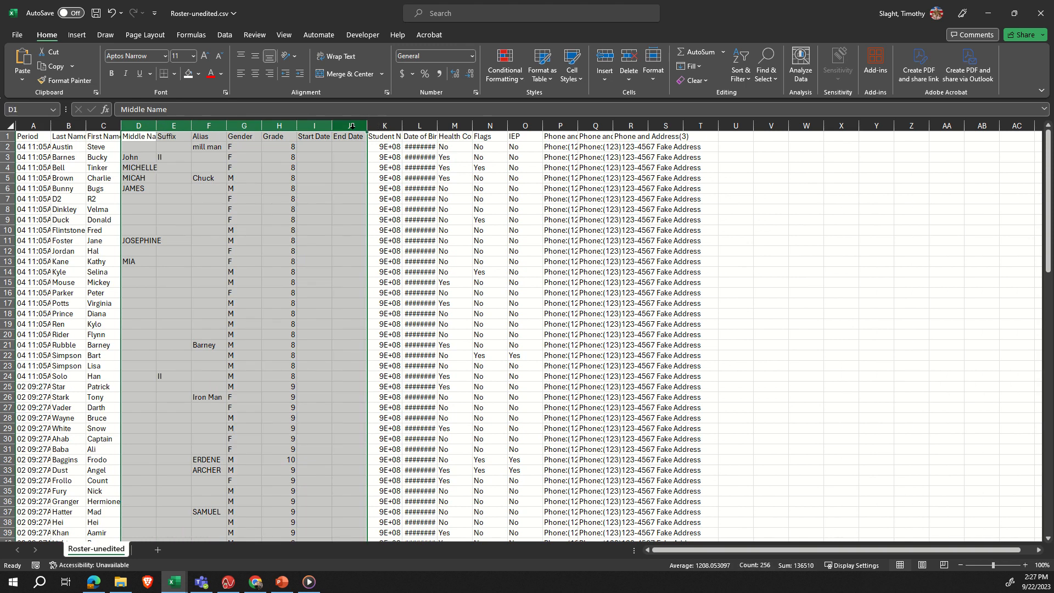
right_click(354, 132)
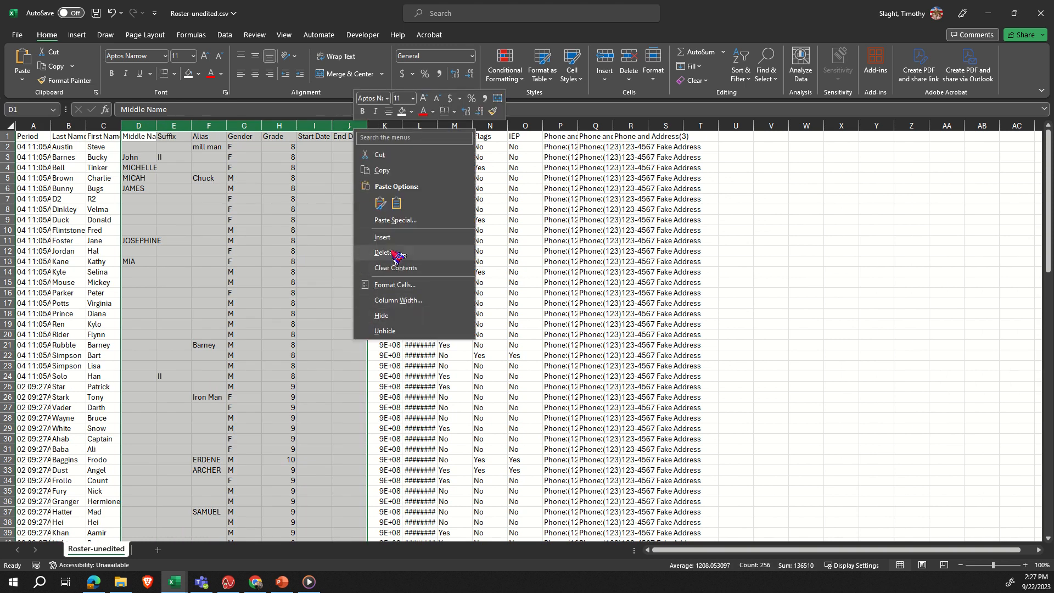
key("Escape")
key("ctrl+minus")
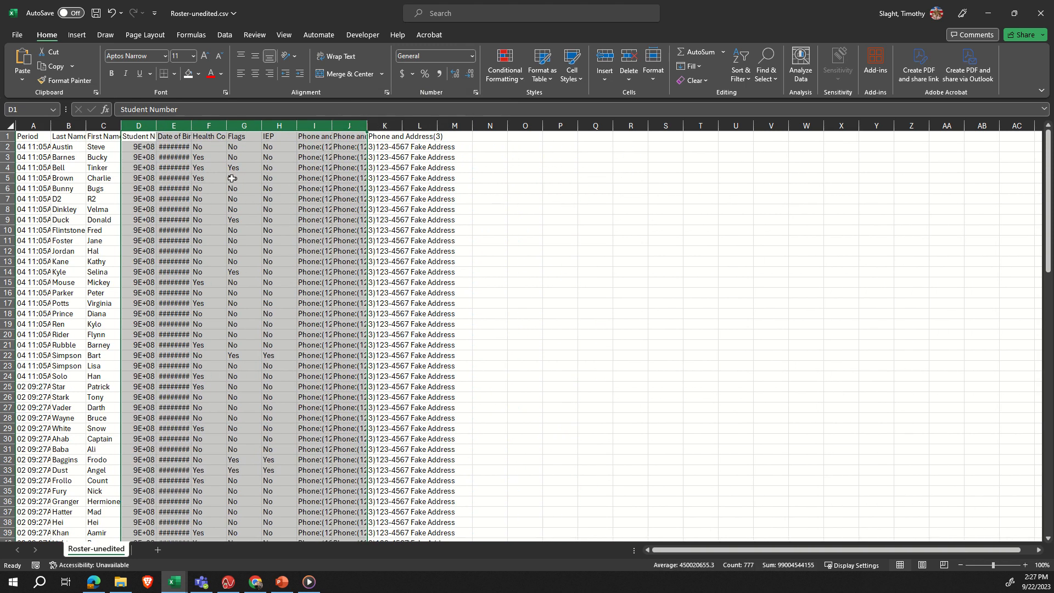
- Delete every column after Student Number, from Date of Birth through column M
left_click(177, 124)
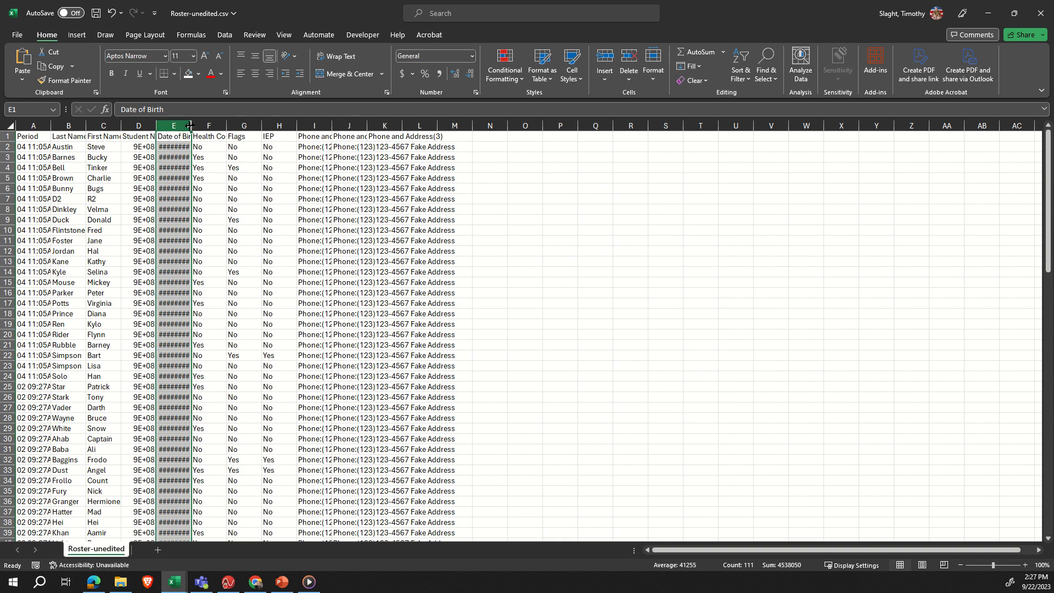
left_click(460, 122, "shift")
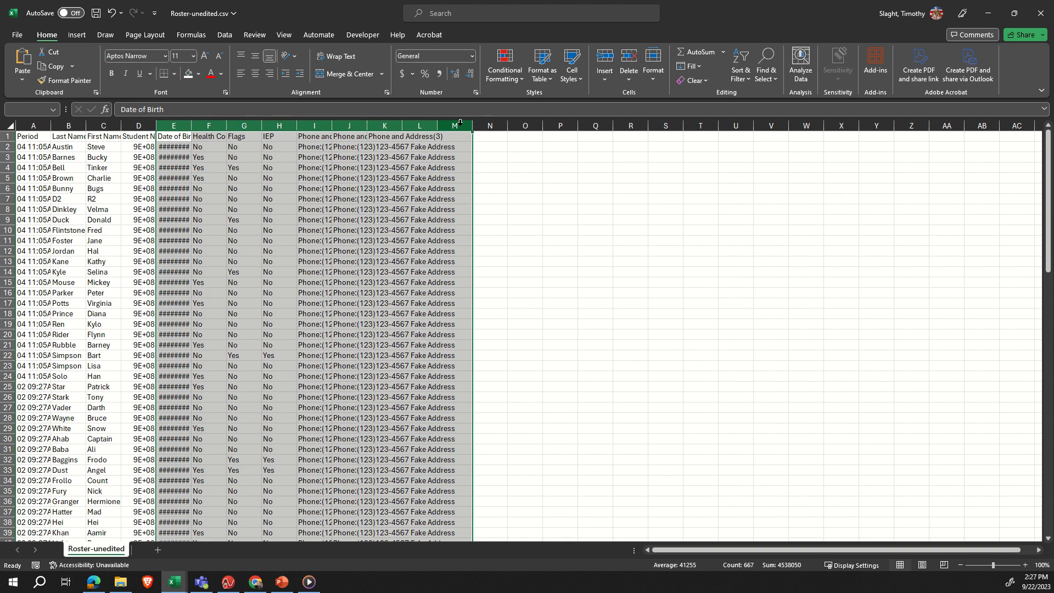
right_click(460, 124)
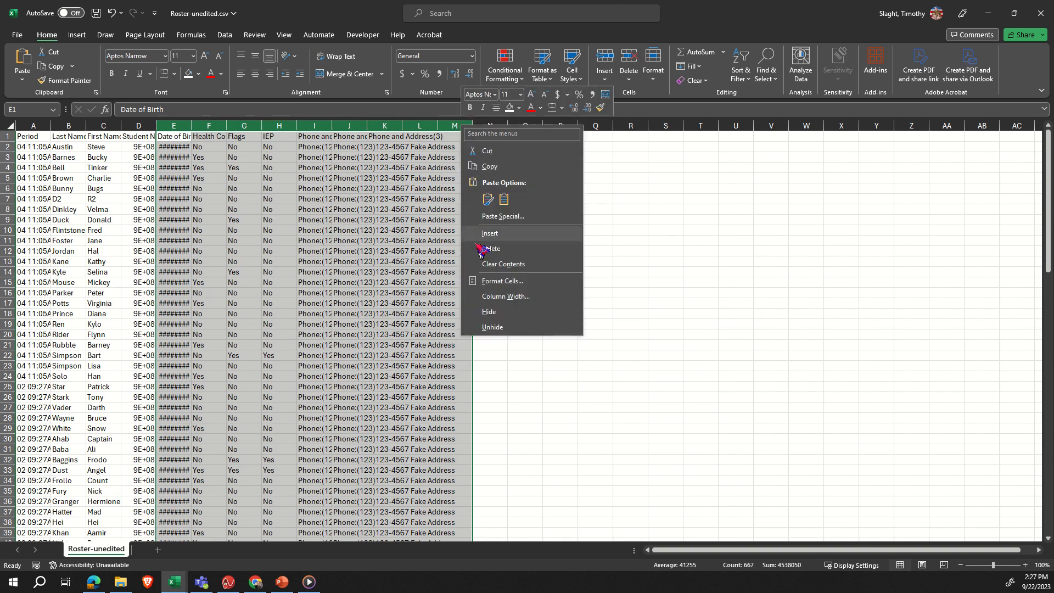
left_click(499, 251)
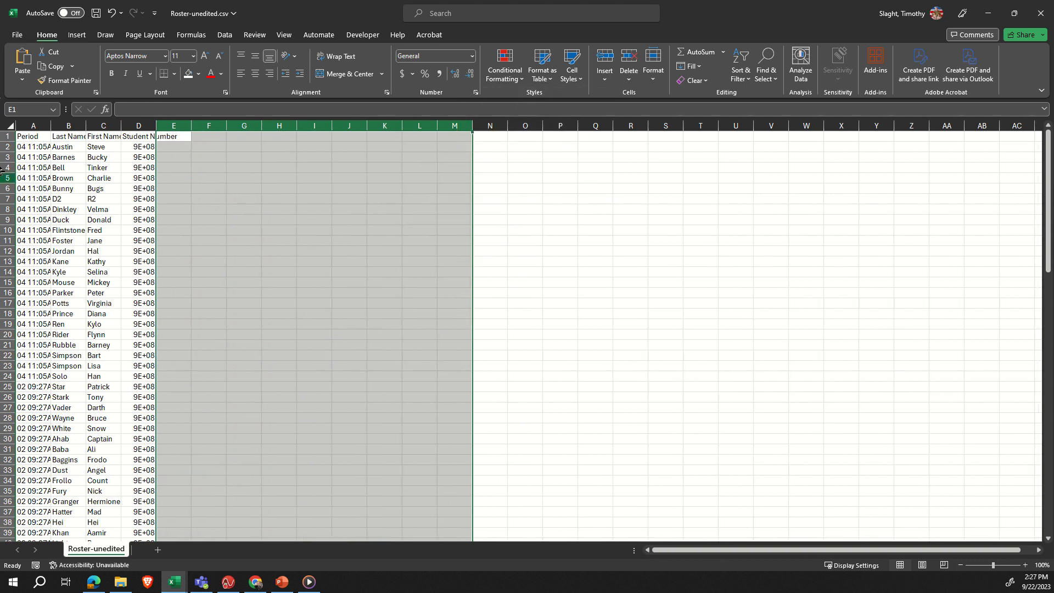
left_click(174, 214)
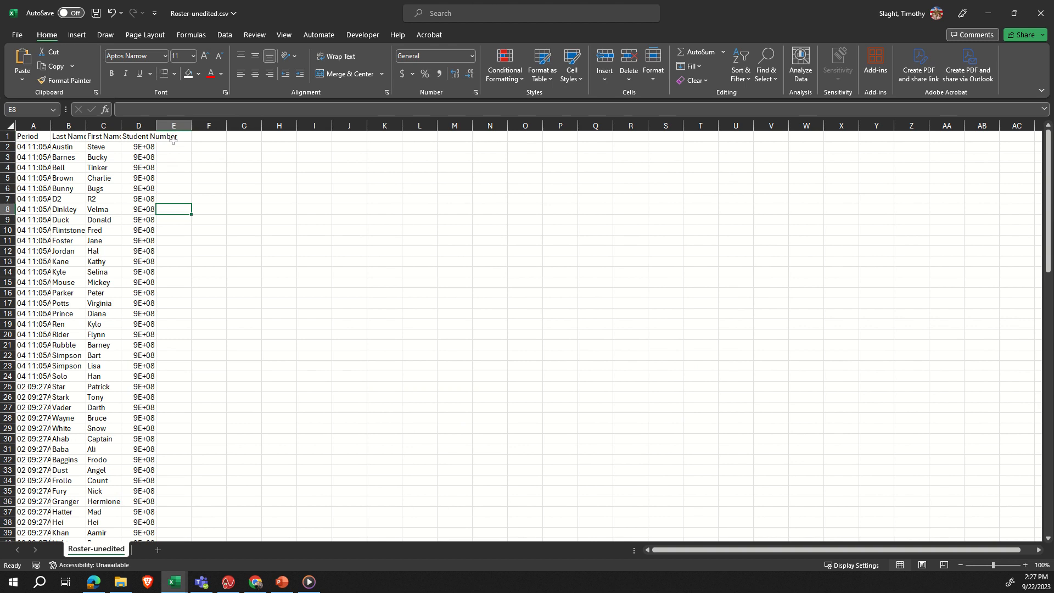
- Add the header "Password" in cell E1, next to Student Number
left_click(175, 137)
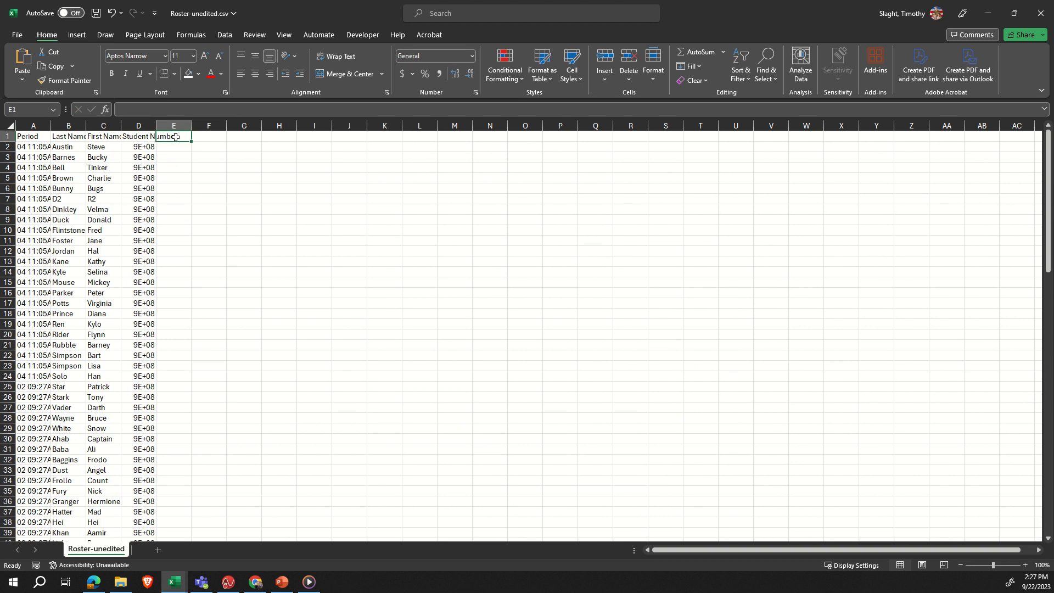
type("Password")
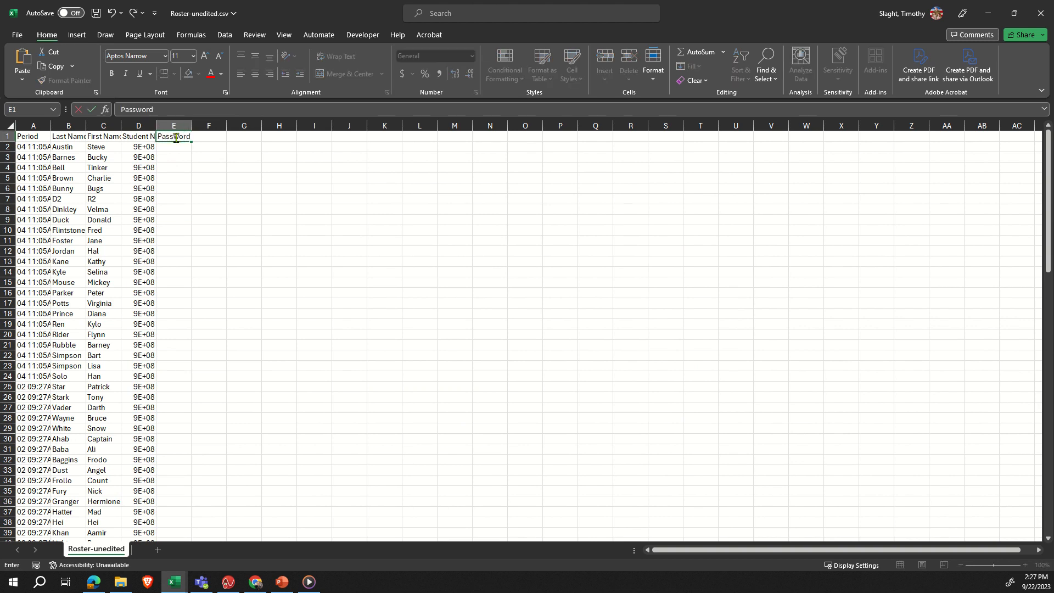
key("Return")
key("Left")
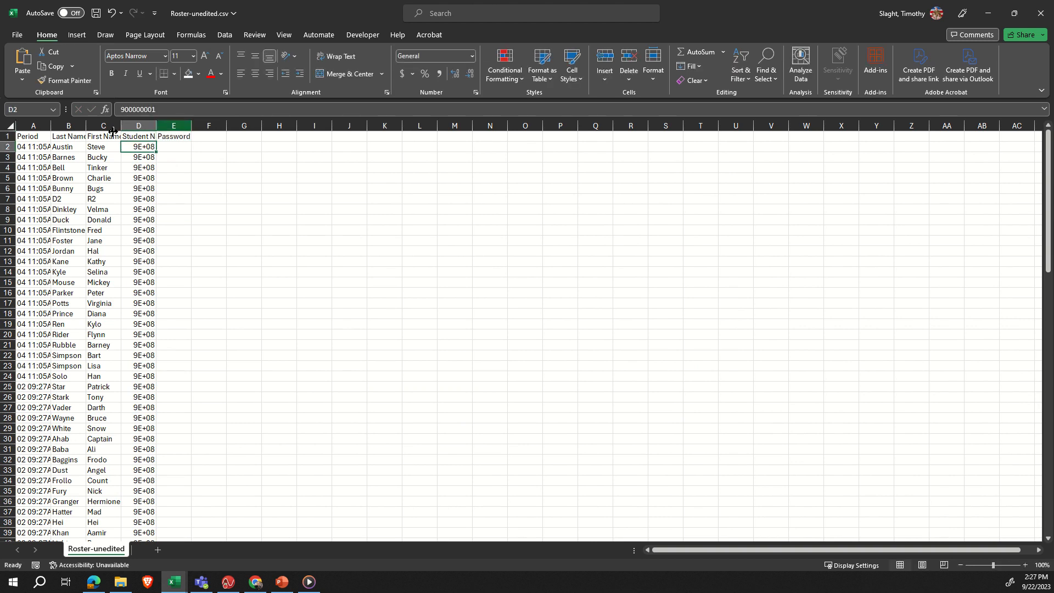
- Autofit the width of all columns in the sheet to their contents
left_click(10, 126)
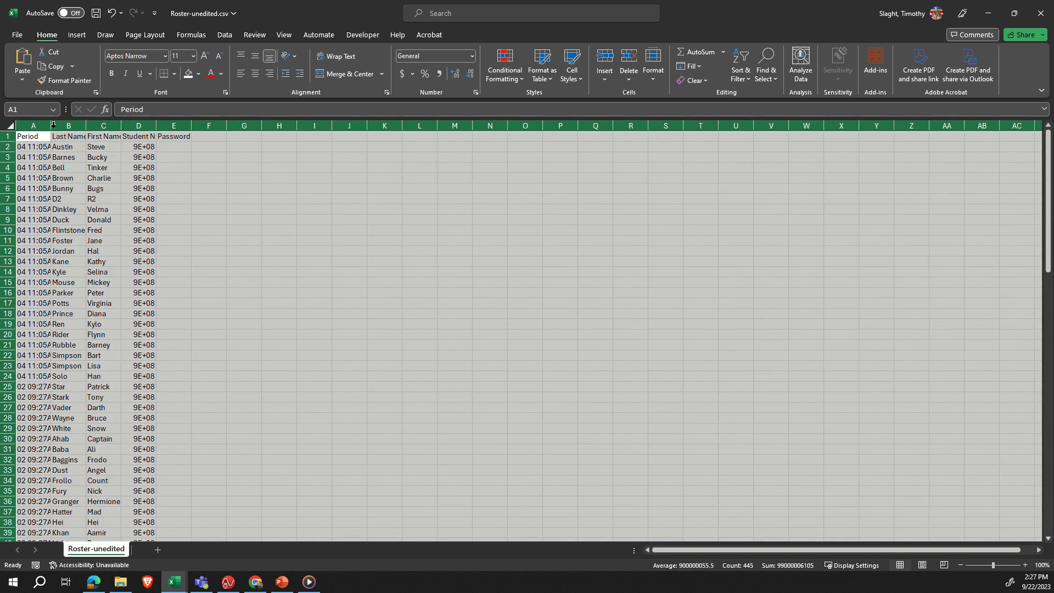
double_click(53, 126)
left_click(101, 167)
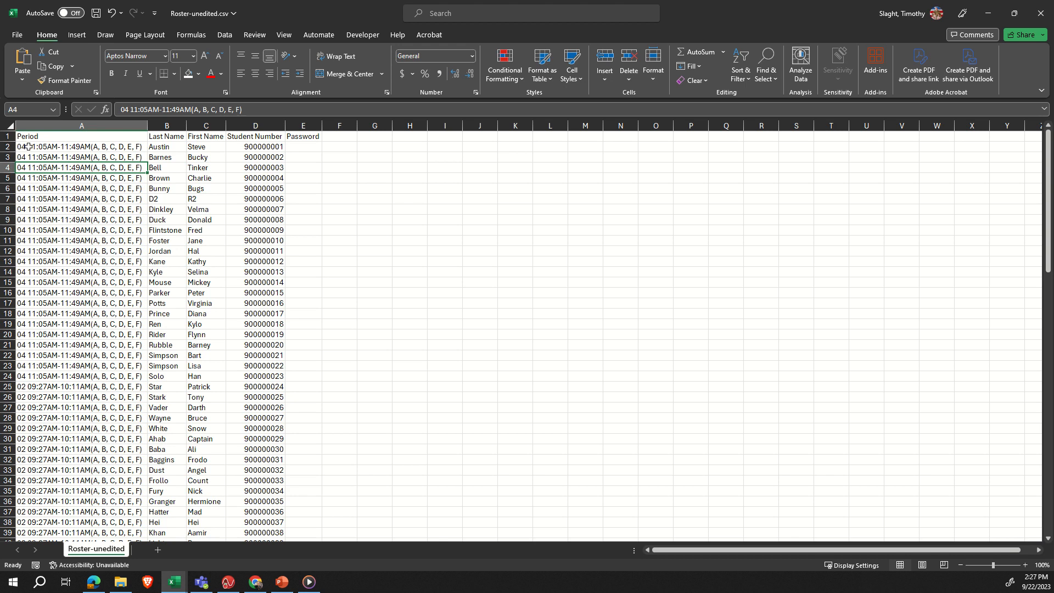
- Sort the student rows A2:D111 by Period on cell values in A to Z order
left_click_drag(30, 146, 247, 482)
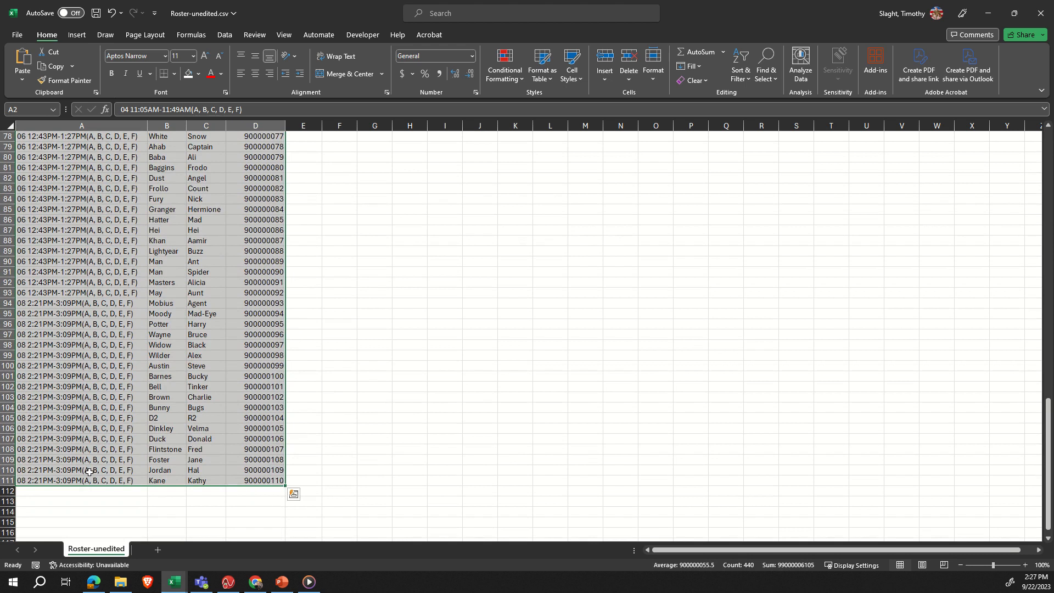
scroll(90, 469, "up", 15)
scroll(89, 468, "up", 11)
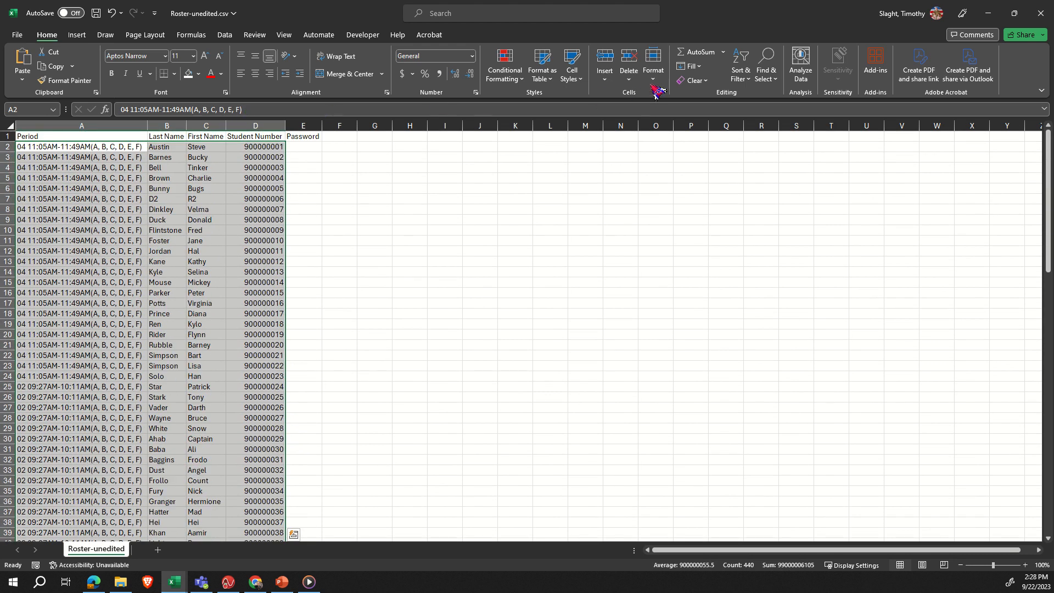
left_click(744, 77)
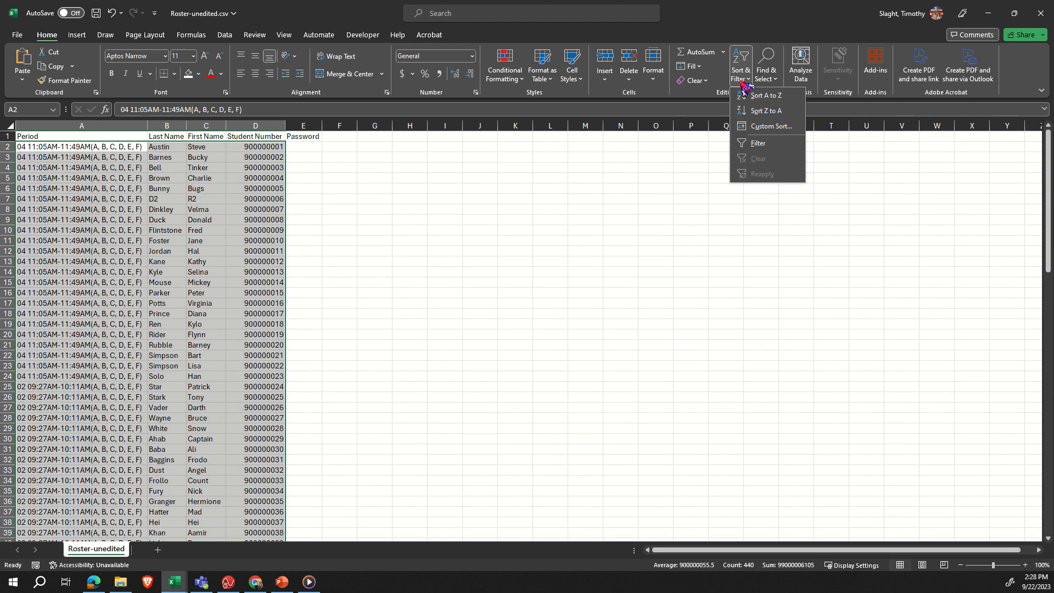
left_click(752, 130)
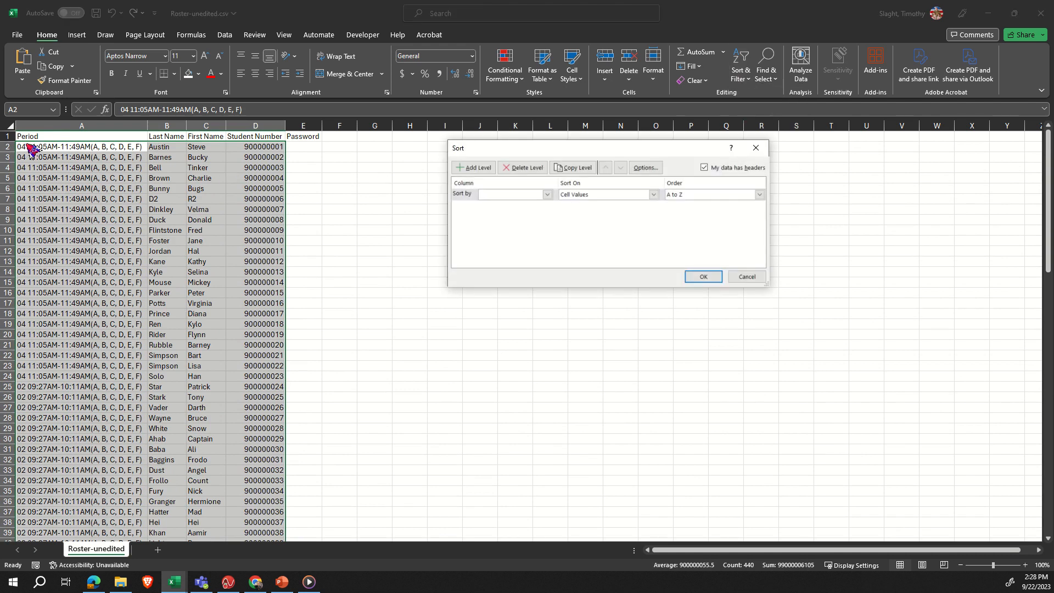
left_click(547, 195)
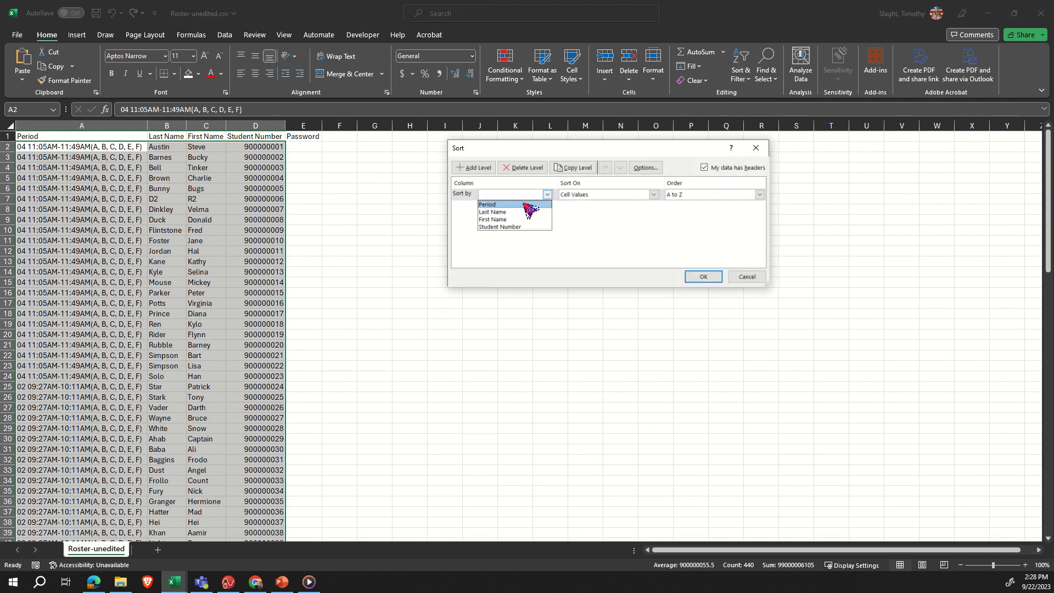
left_click(527, 205)
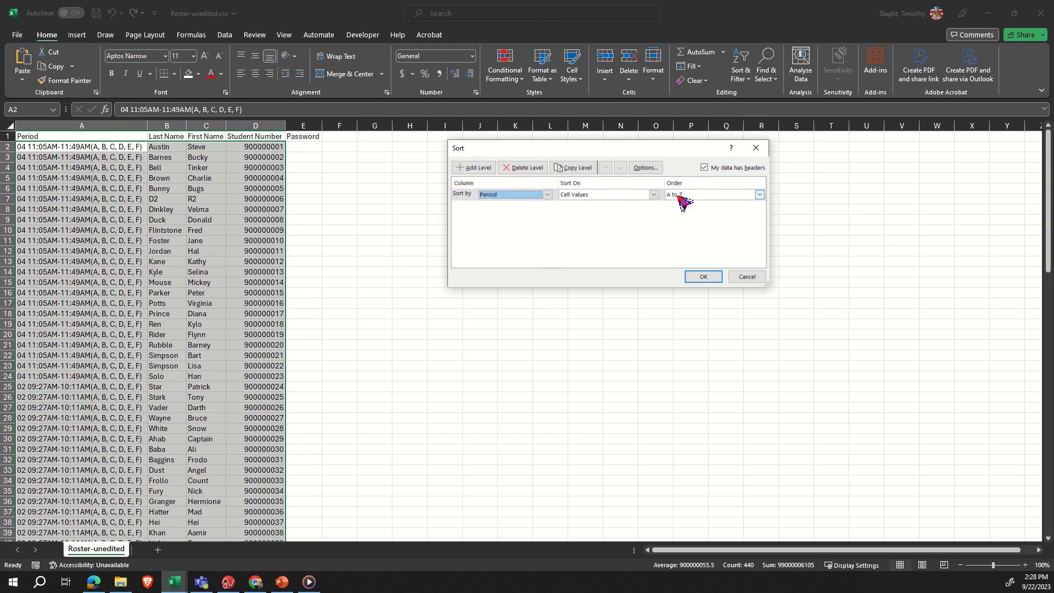
left_click(702, 277)
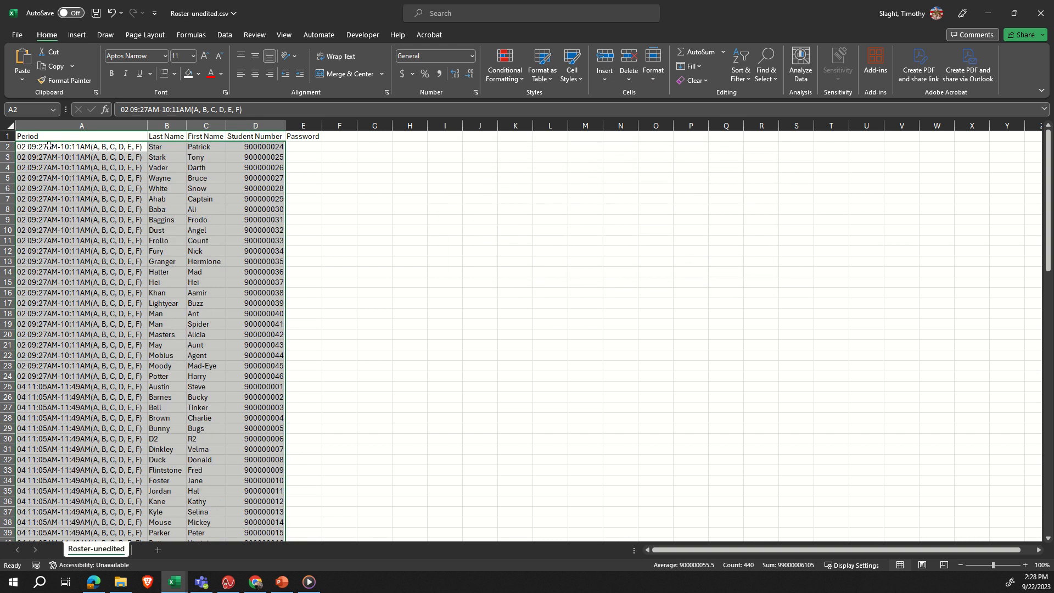
left_click(82, 146)
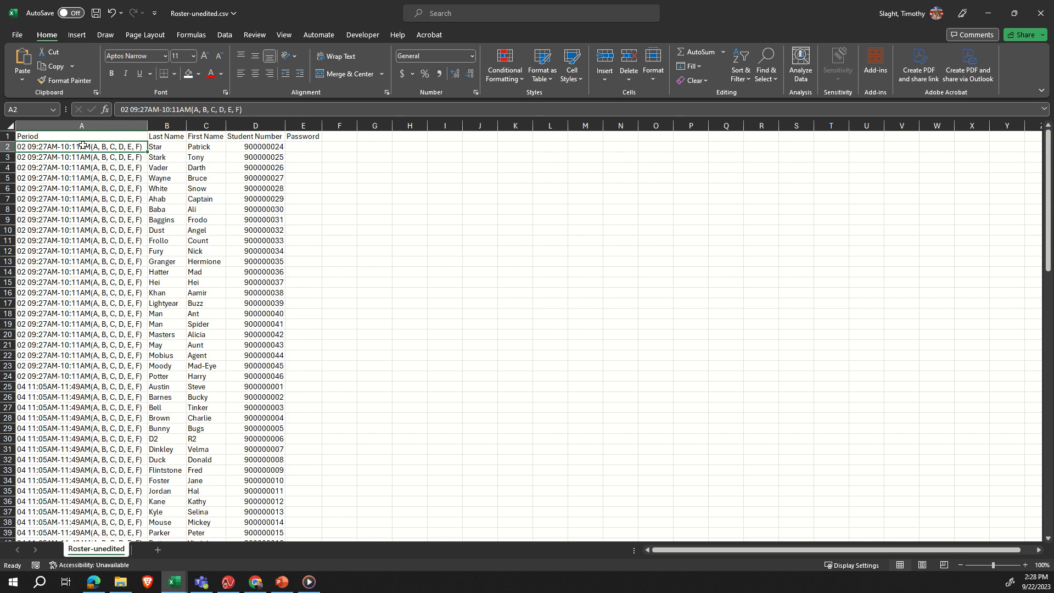
left_click_drag(82, 146, 87, 371)
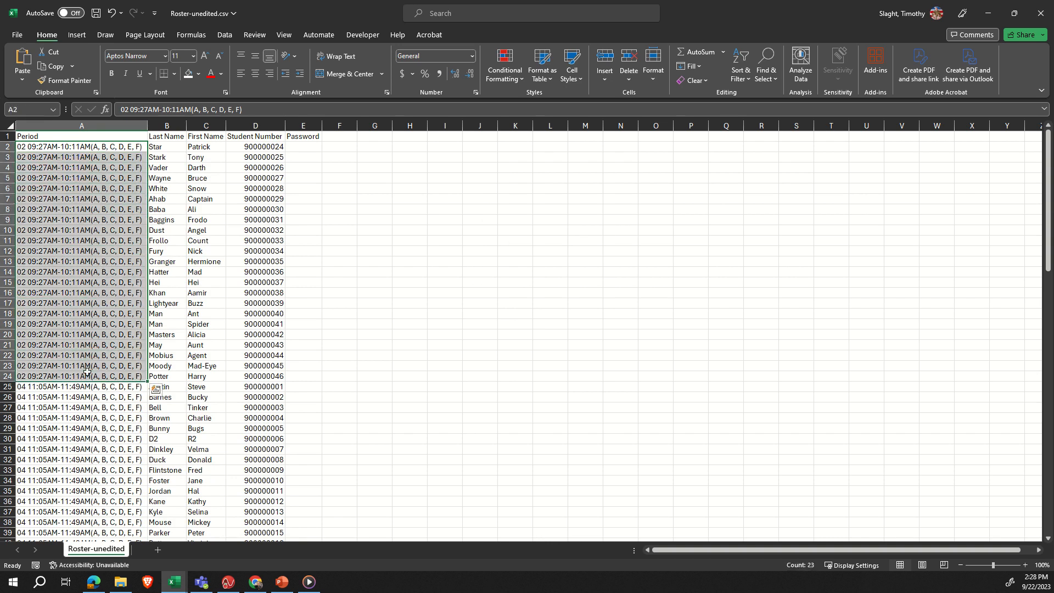
left_click(223, 365)
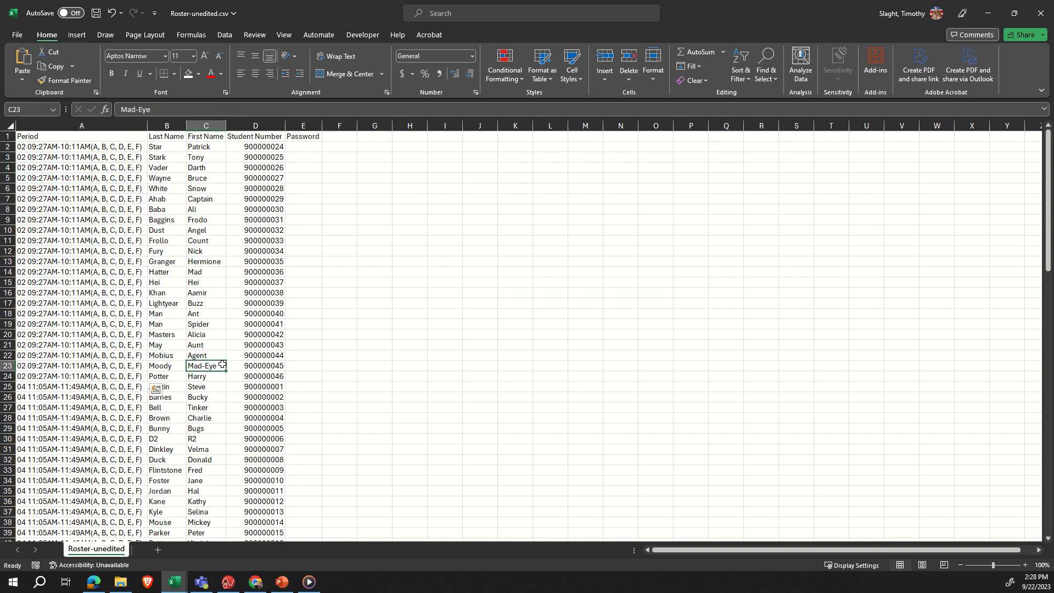
- Replace the period text in cell A2 with "Period 2"
left_click(37, 147)
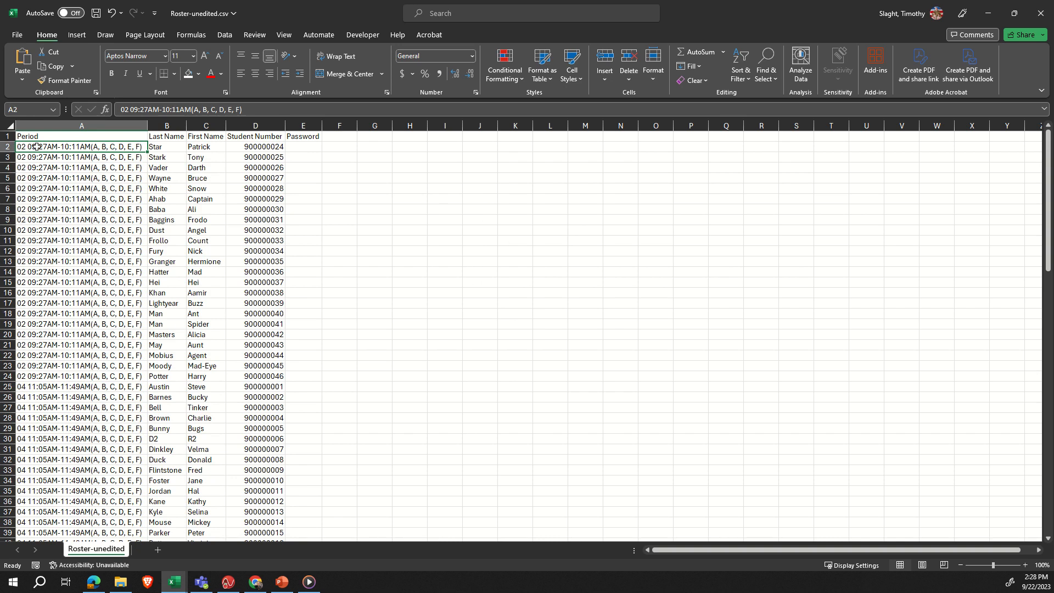
type("Pe")
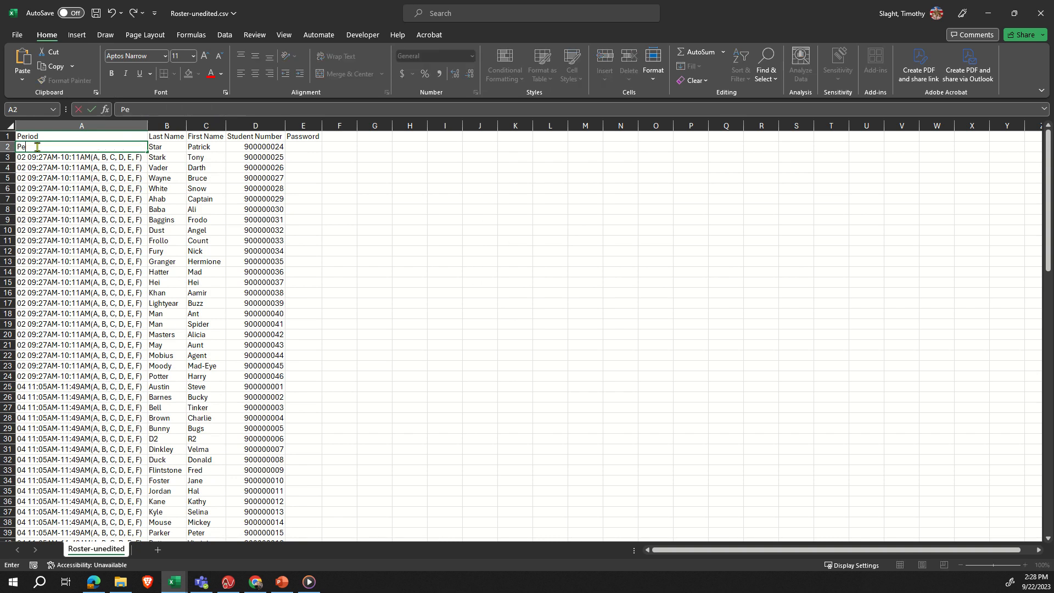
type("riod 2")
key("Return")
key("Up")
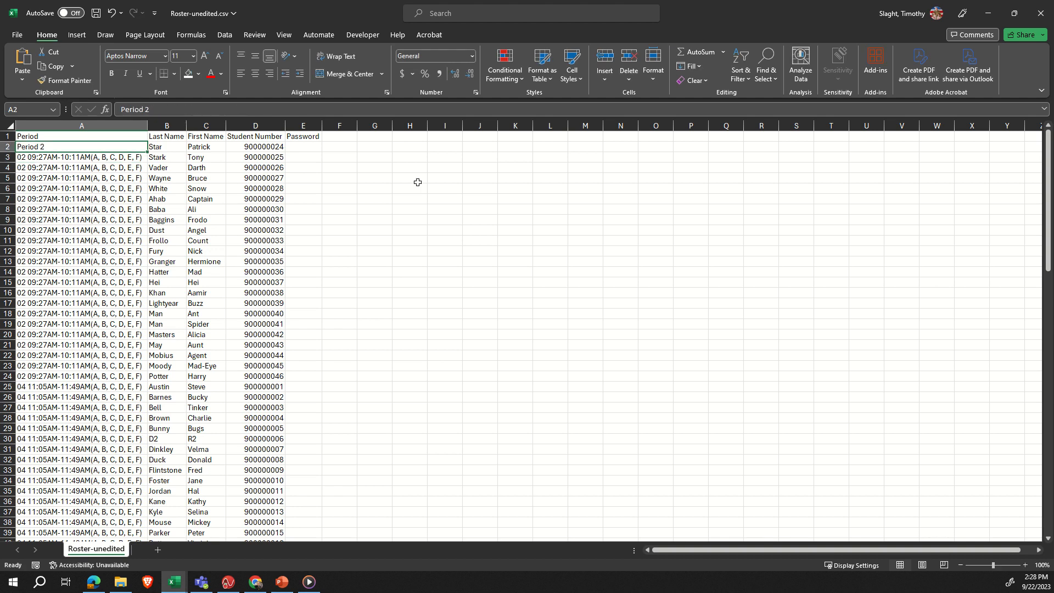
- Fill "Period 2" down from A2 through A24, covering all second-period students
key("shift+Down")
key("shift+Down")
key("shift+Down")
key("shift+Down")
key("shift+Down")
key("shift+Down")
key("shift+Down")
key("shift+Down")
key("shift+Down")
key("shift+Down")
key("shift+Down")
key("shift+Down")
key("shift+Down")
key("shift+Down")
key("shift+Down")
key("shift+Down")
key("shift+Down")
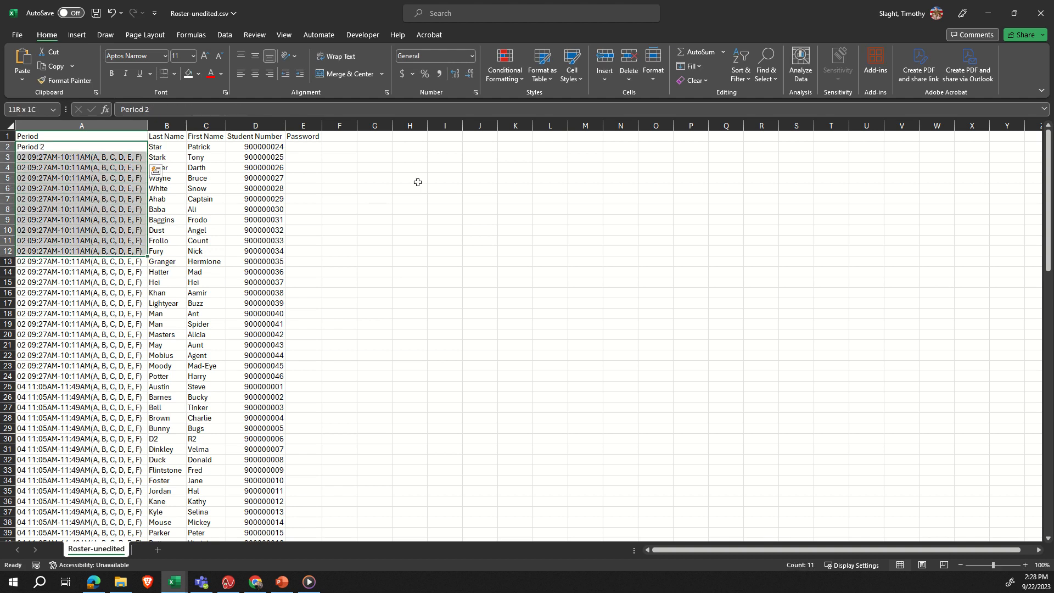
left_click(258, 253)
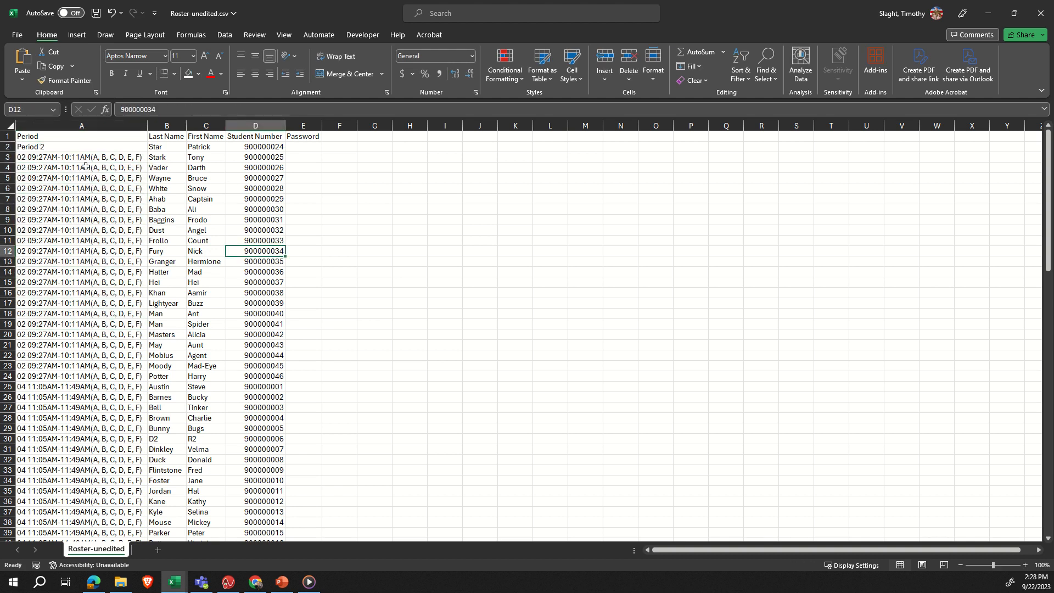
left_click(80, 147)
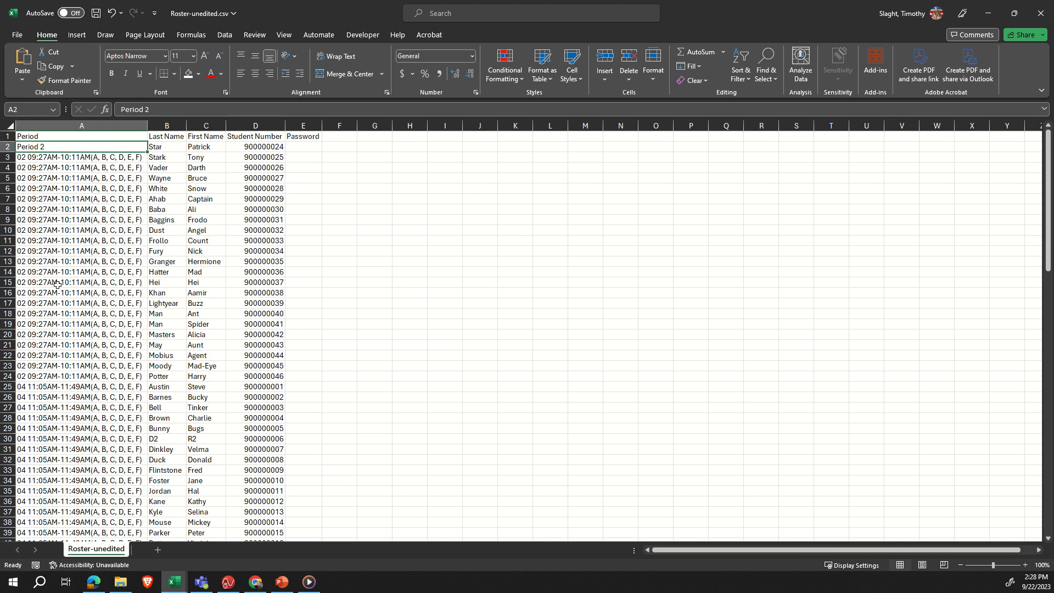
left_click(34, 375, "shift")
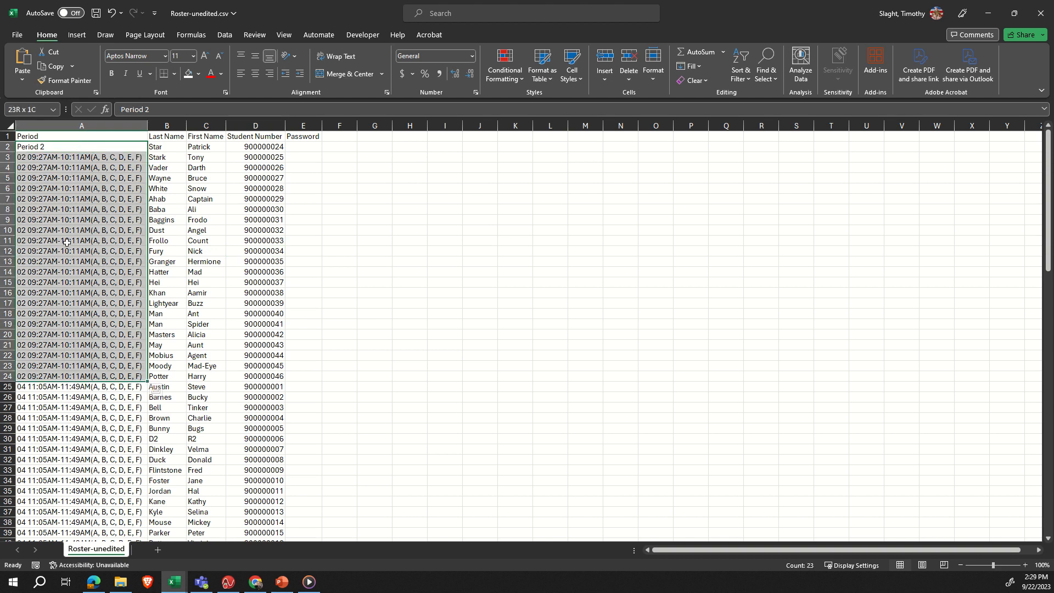
key("ctrl+d")
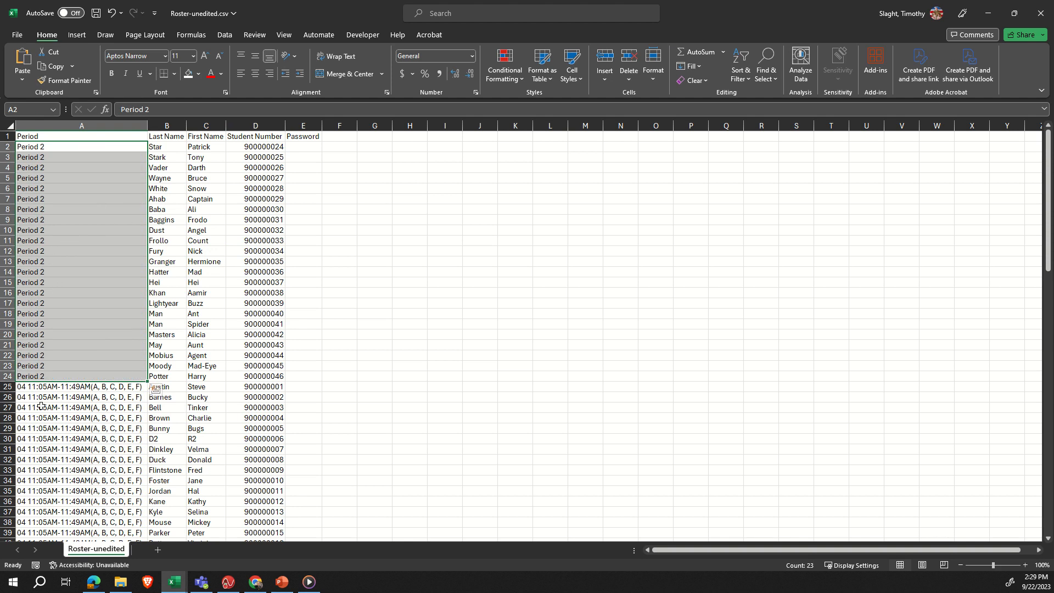
- Replace the period text in cell A25, the first fourth-period student, with "Period 4"
left_click(60, 387)
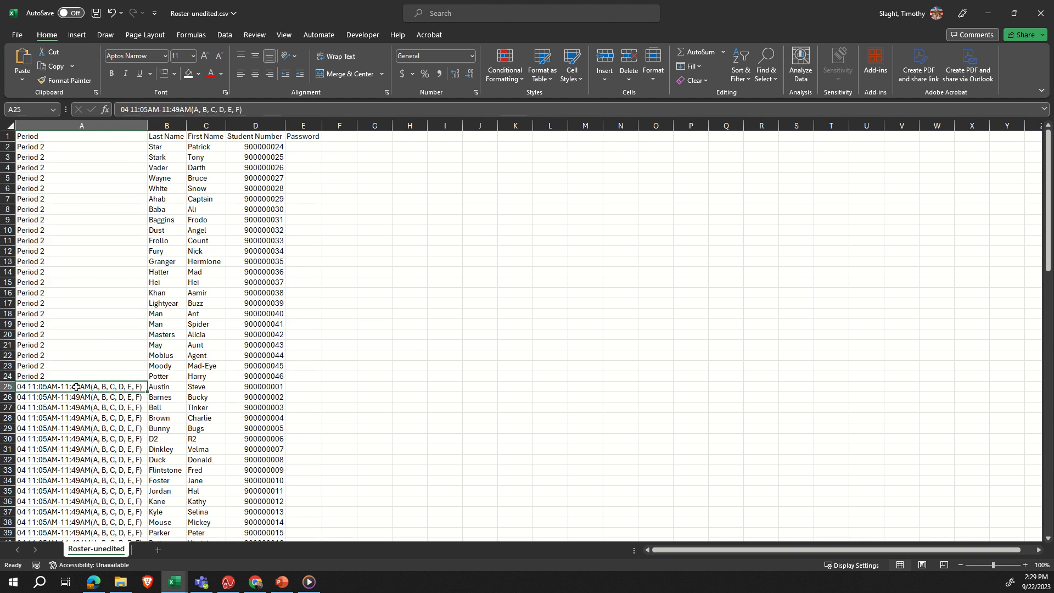
type("Per 4")
key("Return")
left_click(76, 387)
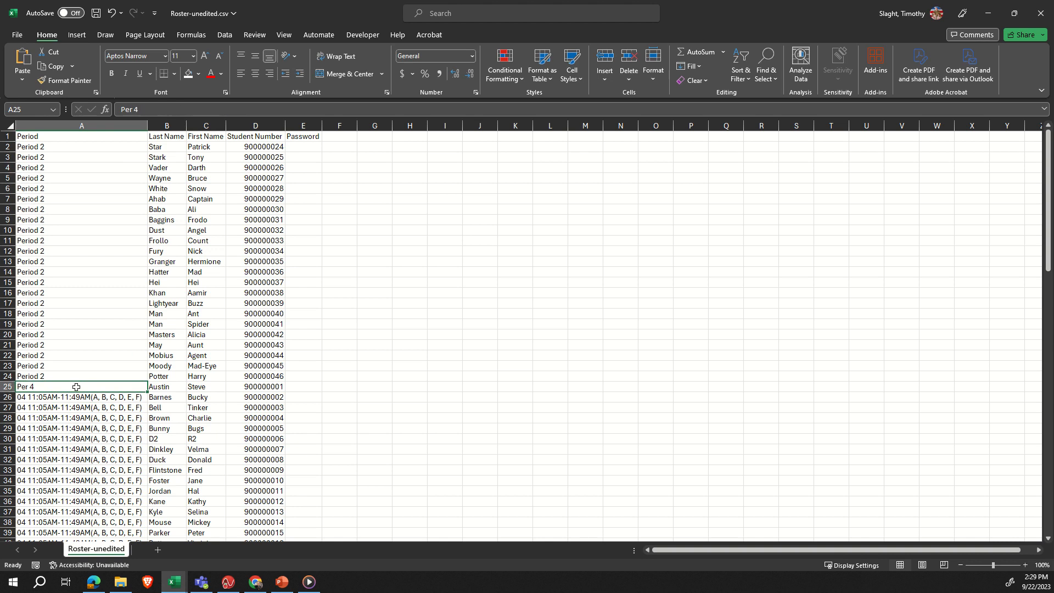
type("Period 4")
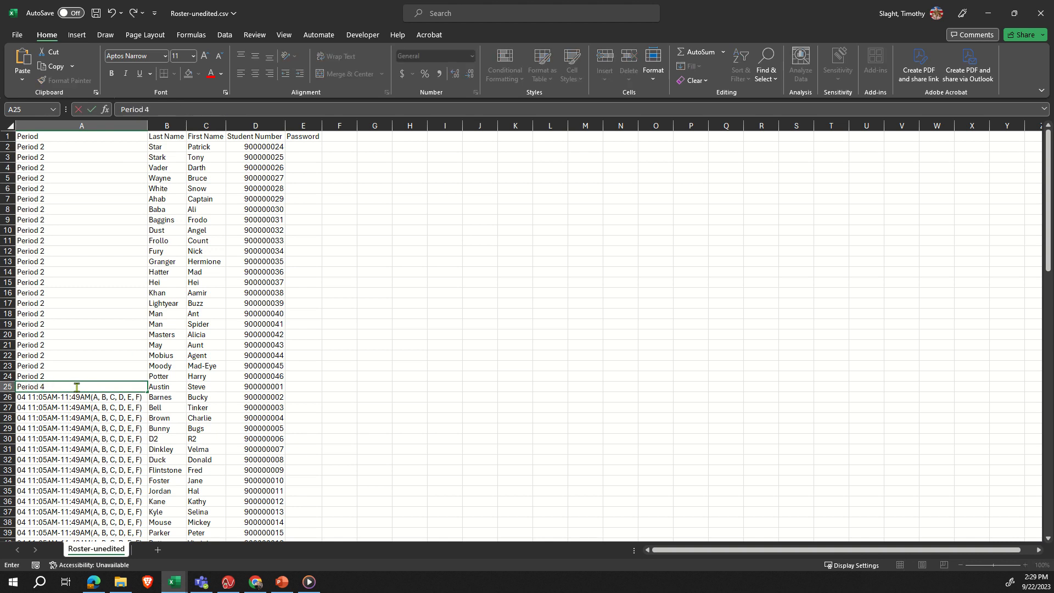
key("Return")
- Fill "Period 4" down from A25 through A47, covering all fourth-period students
left_click(76, 387)
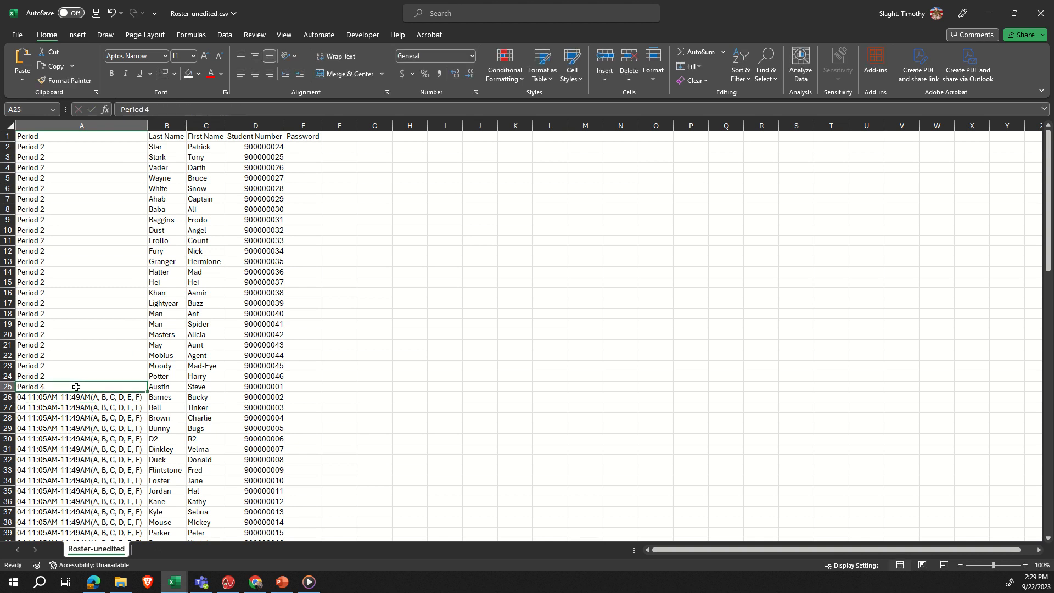
key("shift+Down")
key("shift+Down")
key("shift+Down")
key("shift+Down")
key("shift+Down")
key("shift+Down")
key("shift+Down")
key("shift+Down")
key("shift+Down")
key("shift+Down")
key("shift+Down")
key("shift+Down")
key("shift+Down")
key("shift+Down")
key("shift+Down")
key("shift+Down")
key("shift+Down")
key("shift+Down")
key("shift+Down")
key("shift+Down")
key("shift+Down")
key("shift+Down")
key("shift+Down")
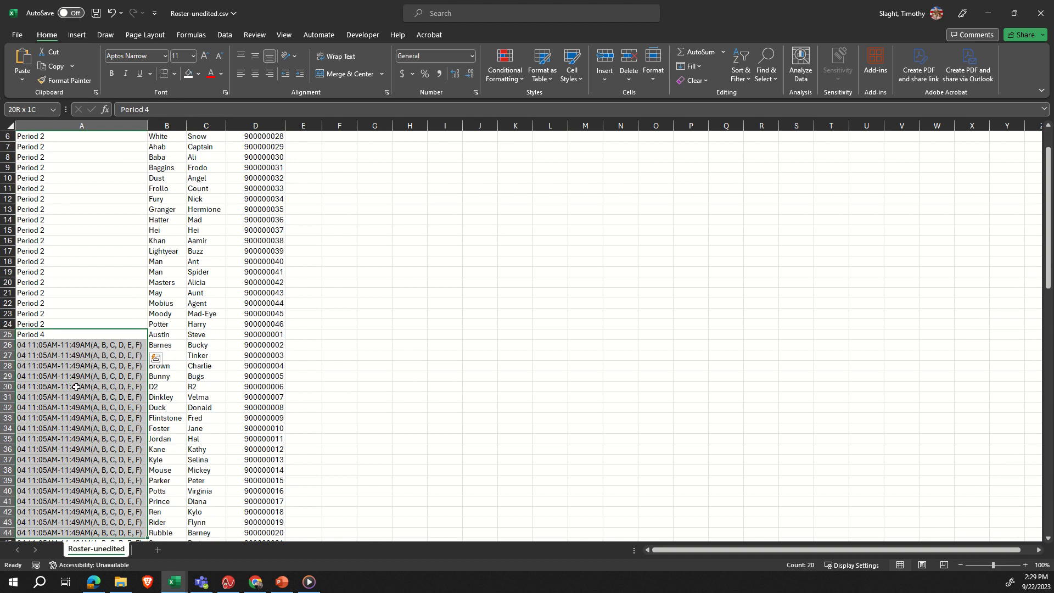
key("shift+Up")
key("shift+Up")
key("shift+Up")
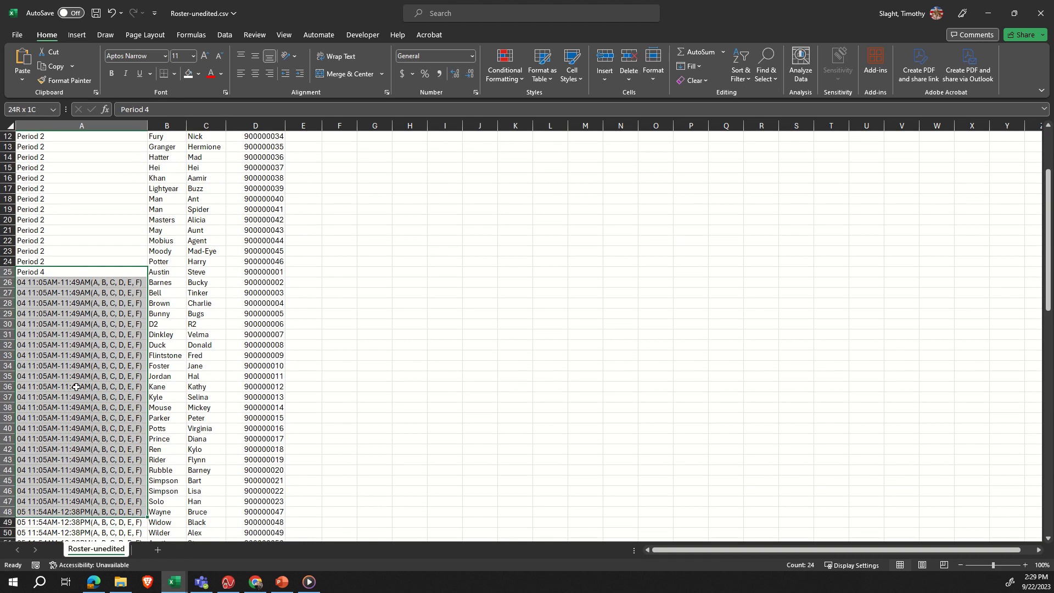
key("ctrl+d")
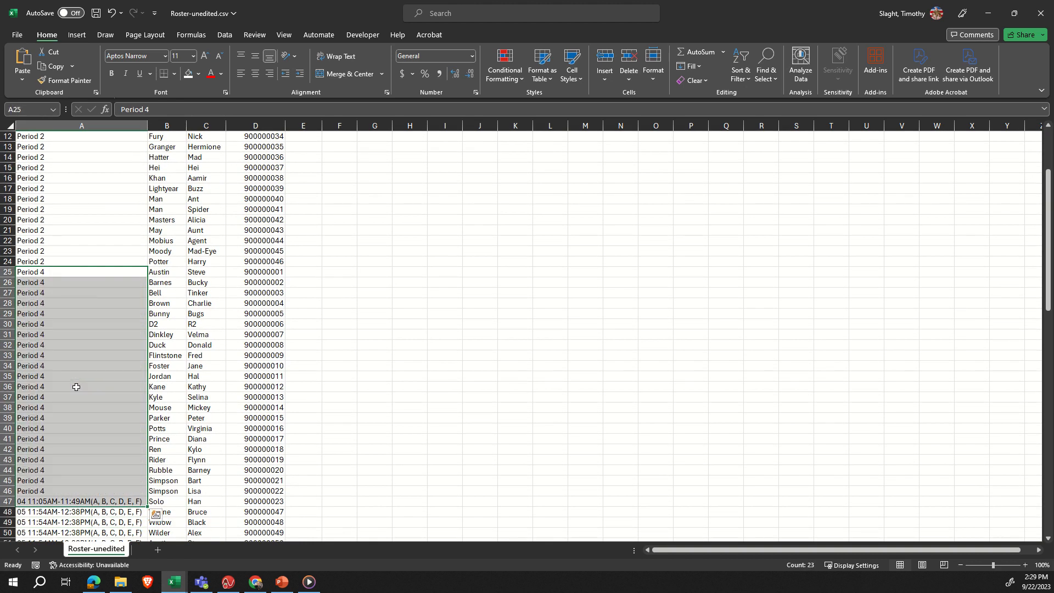
- Enter "Period 5" in A48 and fill it down through A67 as identical copies, not a number series
scroll(69, 364, "down", 4)
scroll(70, 364, "down", 2)
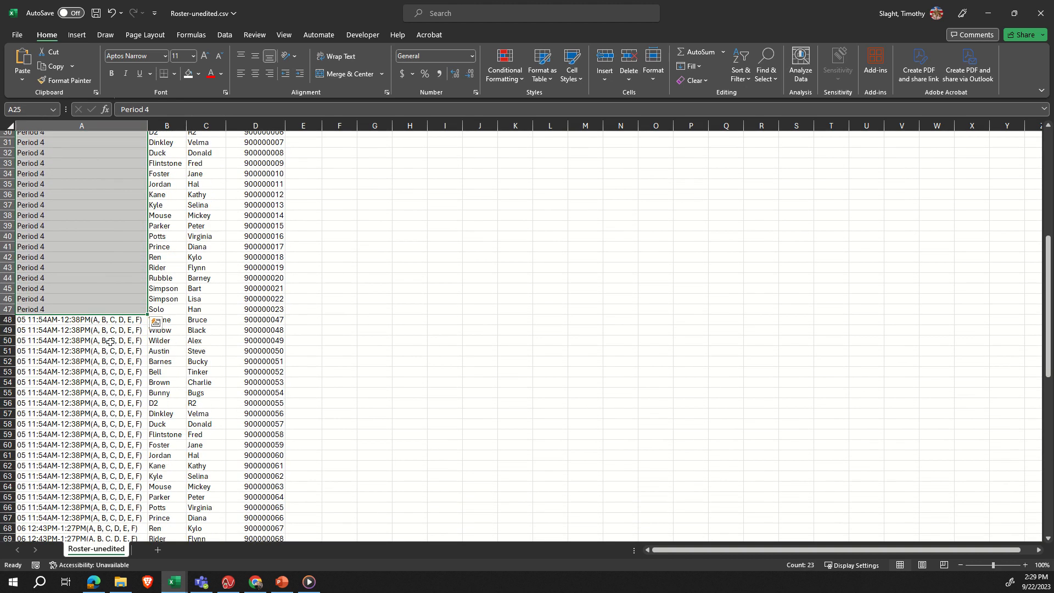
left_click(107, 320)
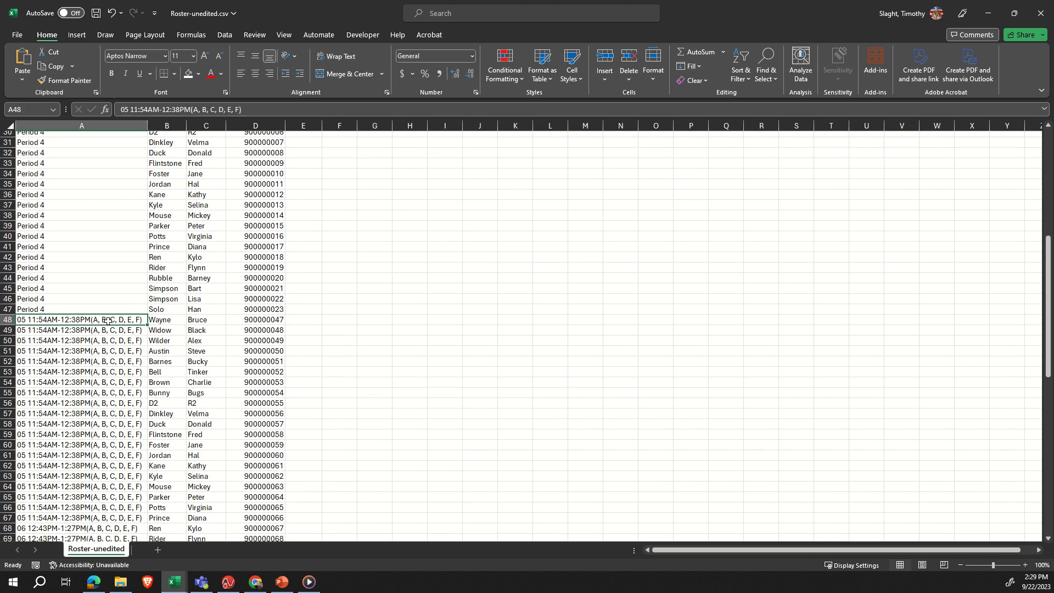
type("Period 5")
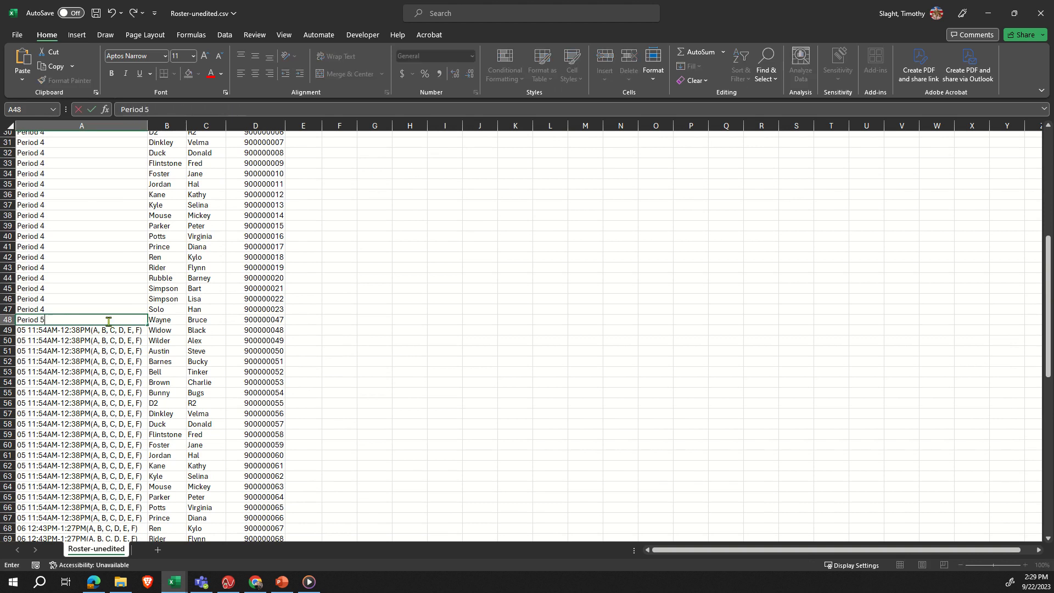
key("Return")
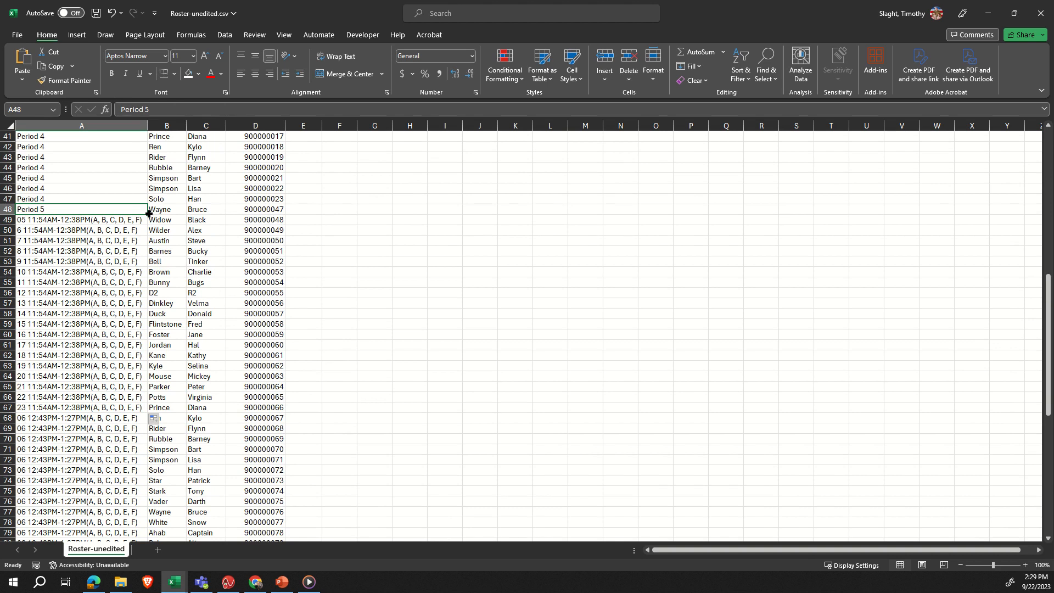
left_click_drag(149, 213, 149, 409)
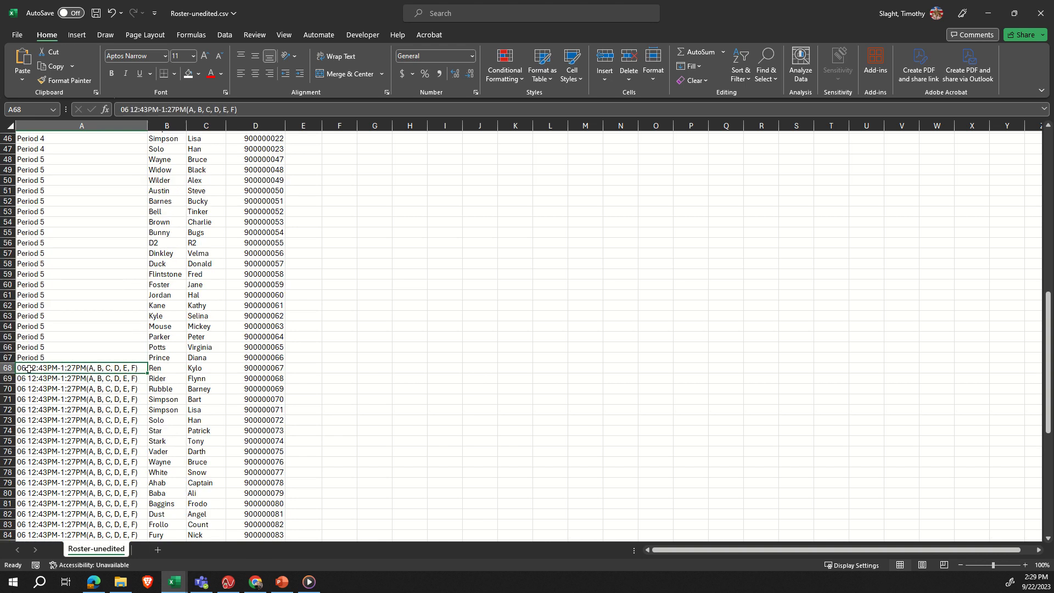
- Enter "Period 6" in A68 and fill it down through A93 for all sixth-period students
type("Period 6")
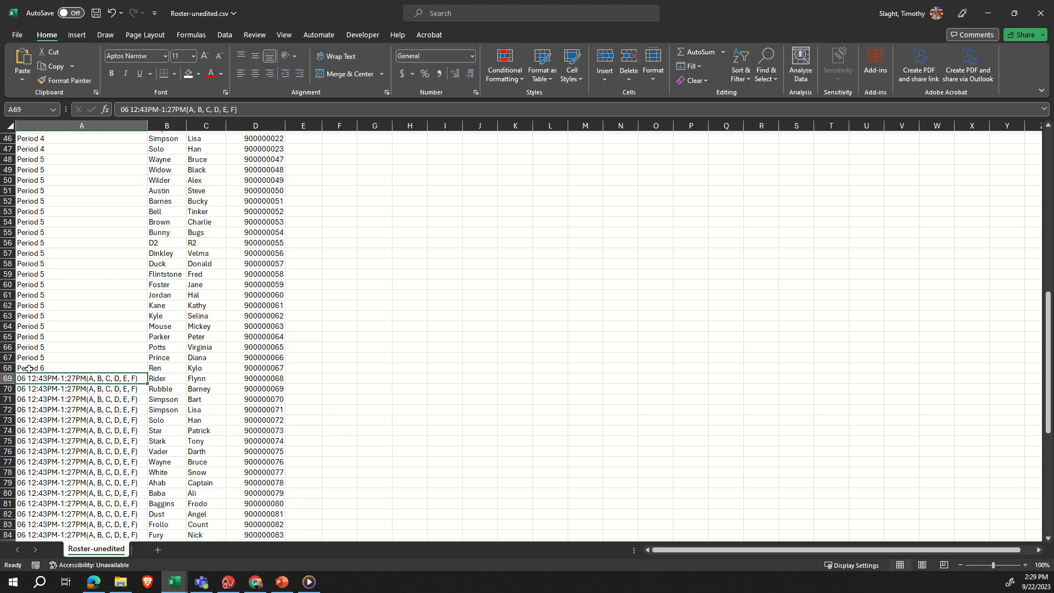
key("ctrl+Return")
key("shift+Down")
key("shift+Down")
key("shift+Down")
key("shift+Down")
key("shift+Down")
key("shift+Down")
key("shift+Down")
key("shift+Down")
key("shift+Down")
key("shift+Down")
key("shift+Down")
key("shift+Down")
key("shift+Down")
key("shift+Down")
key("shift+Down")
key("shift+Down")
key("shift+Down")
key("shift+Down")
key("shift+Down")
key("shift+Down")
key("shift+Down")
key("shift+Down")
key("shift+Down")
key("shift+Down")
key("shift+Down")
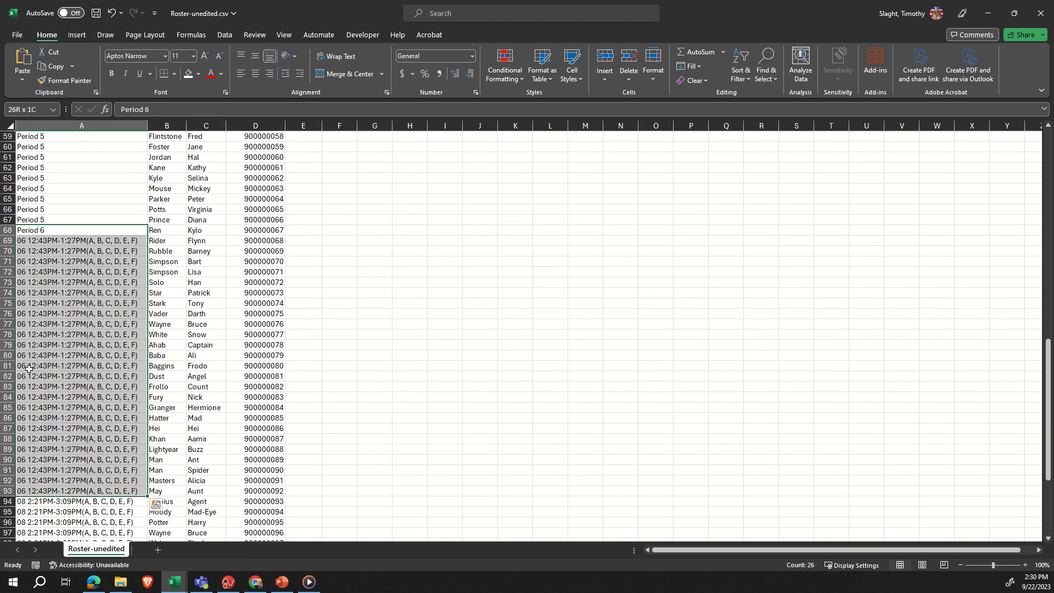
key("ctrl+d")
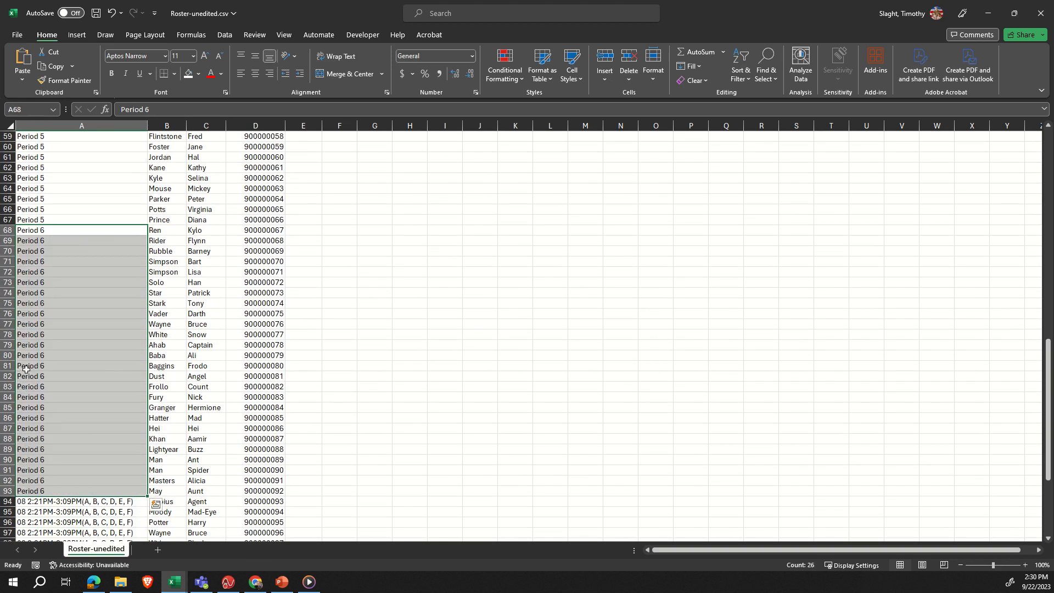
- Enter "Period 8" in A94 and fill it down through A111 for all eighth-period students
scroll(55, 358, "down", 5)
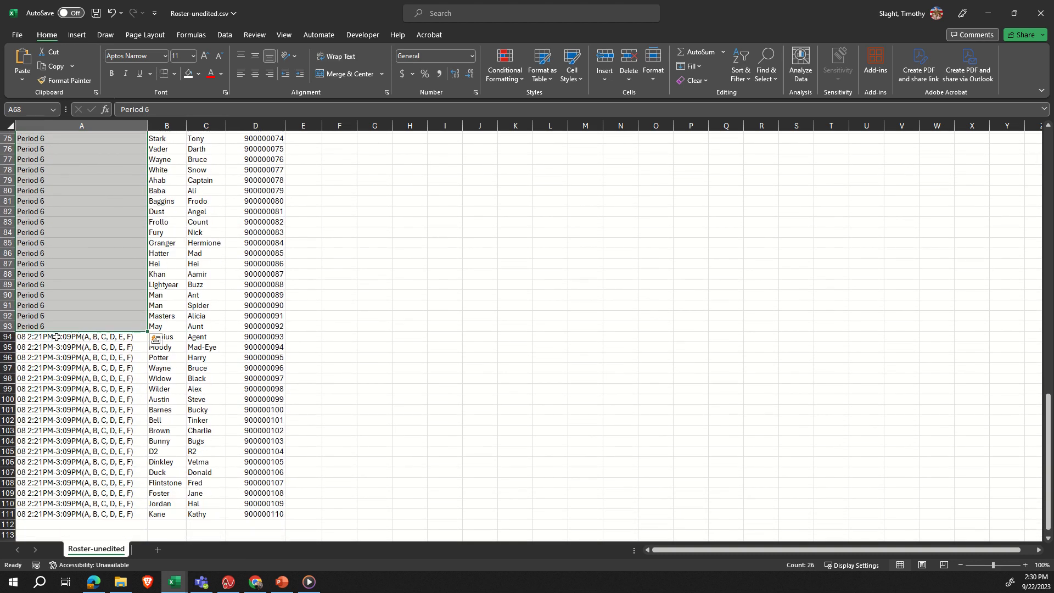
left_click(100, 337)
type("Per")
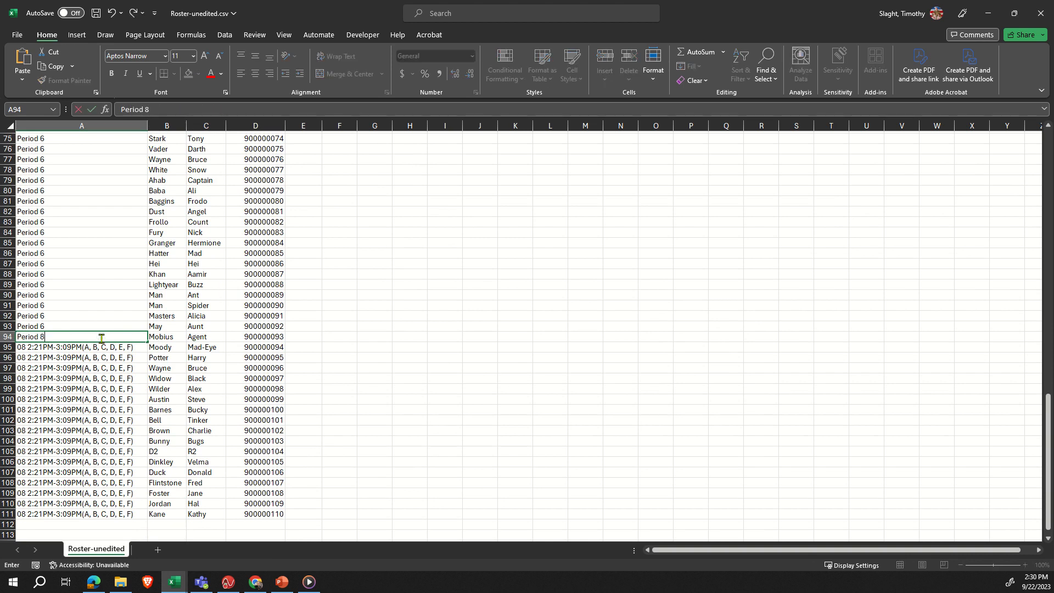
type("iod 8")
key("ctrl+shift+Down")
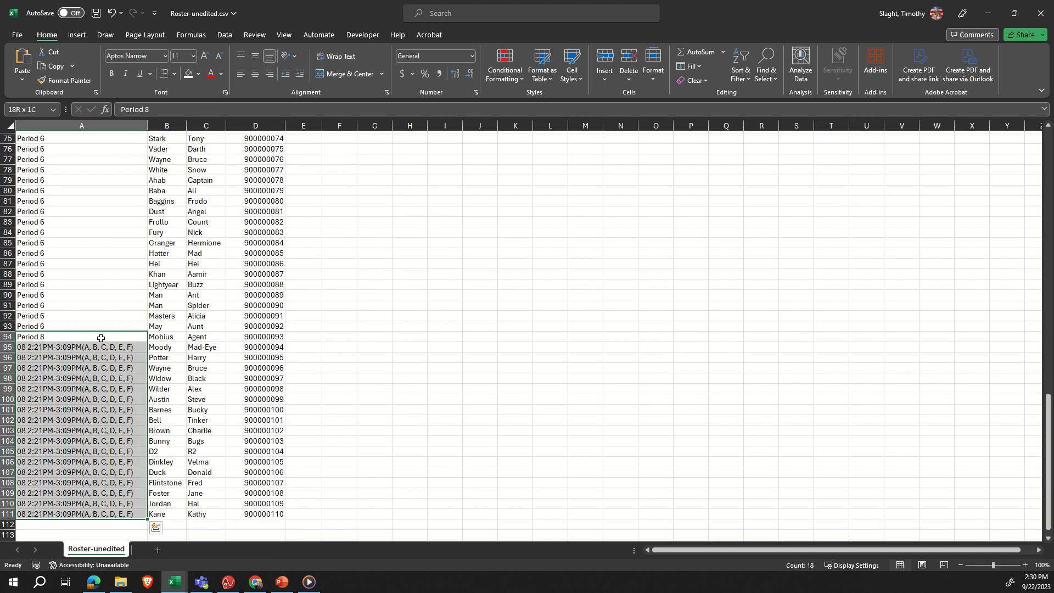
key("ctrl+d")
left_click(99, 305)
- Enter the shared class password in cell E2 and copy it down through E24 for the Period 2 students
scroll(105, 232, "up", 5)
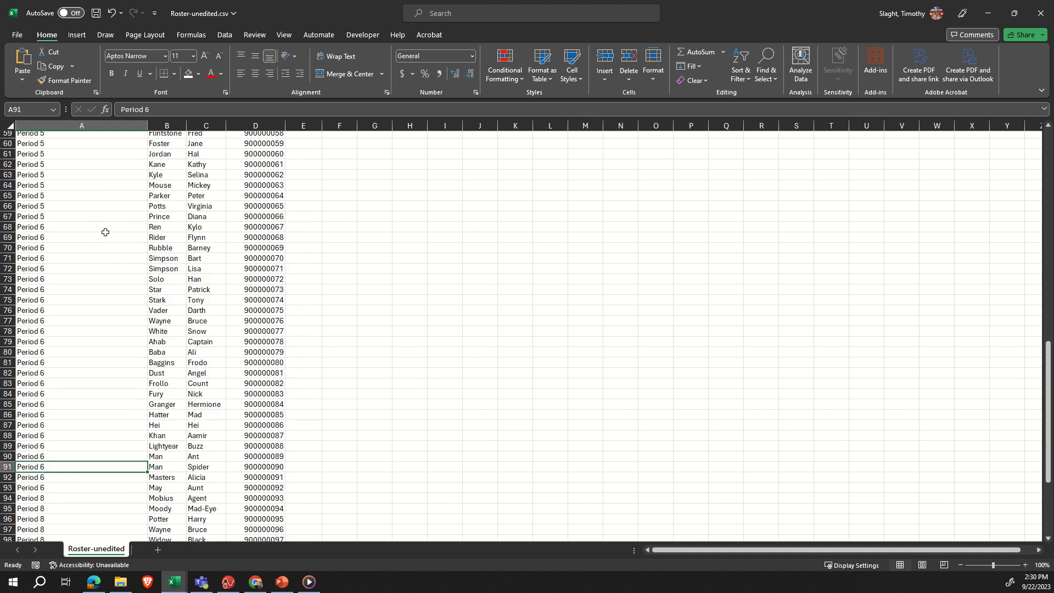
scroll(105, 232, "up", 19)
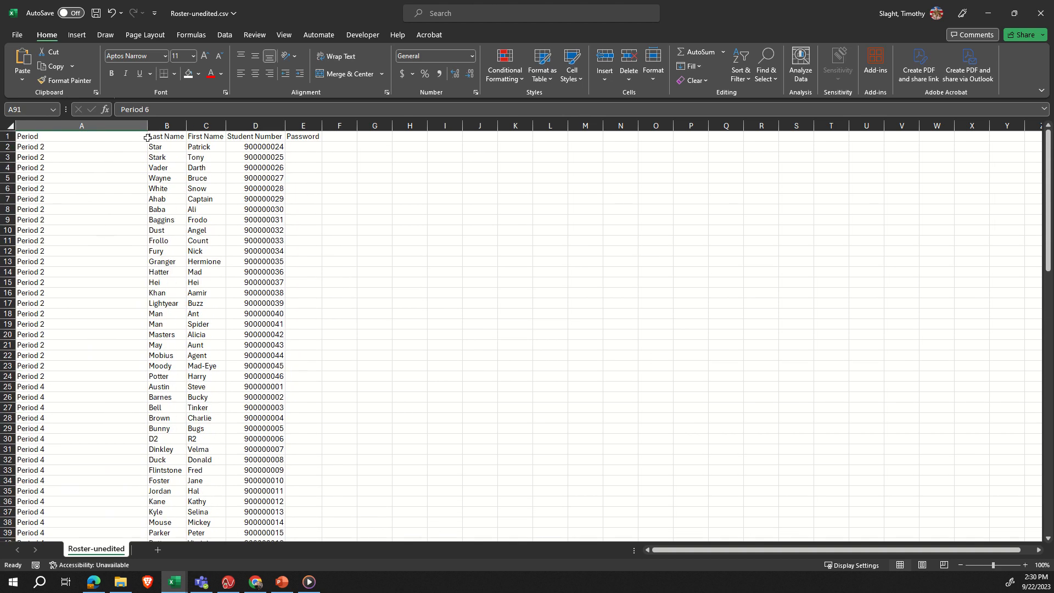
left_click(303, 147)
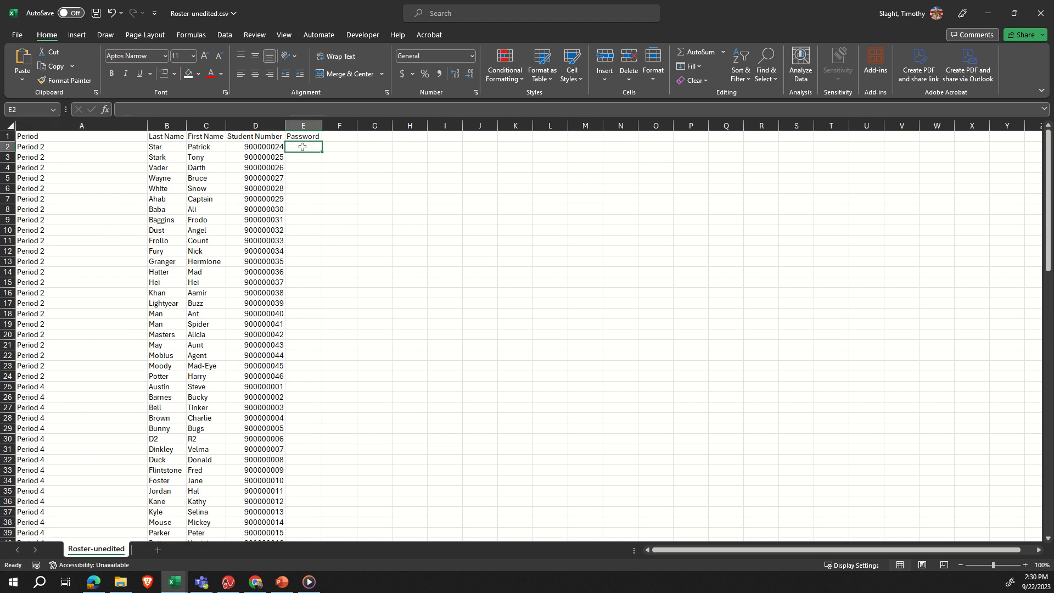
type("1234")
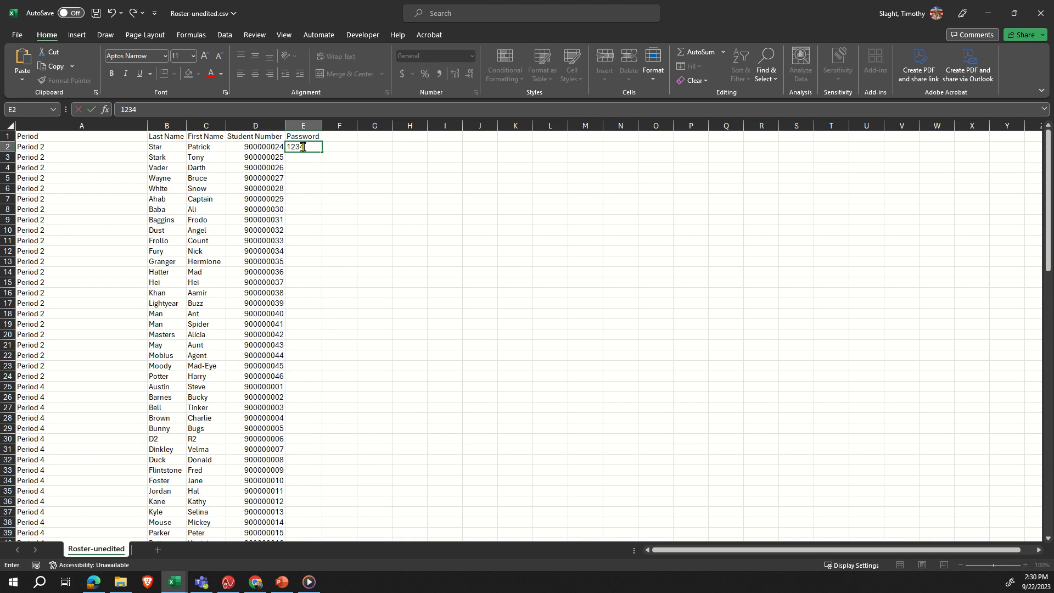
key("BackSpace")
key("BackSpace")
key("ctrl+Return")
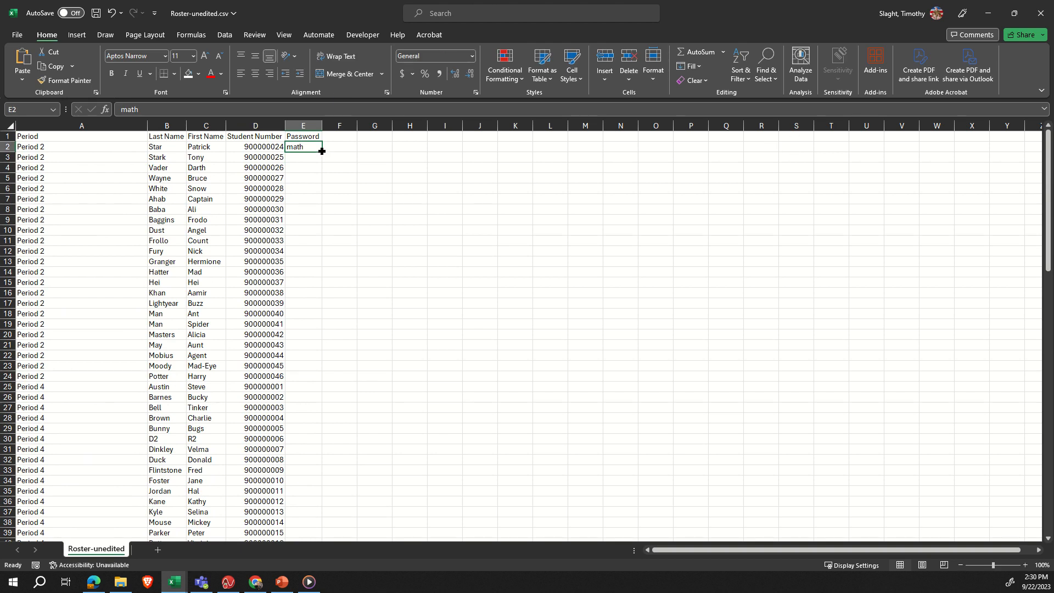
left_click_drag(321, 151, 296, 380)
- Fill the shared class password from cell E24 down through E111, covering all remaining students in the Password column
scroll(360, 325, "down", 1)
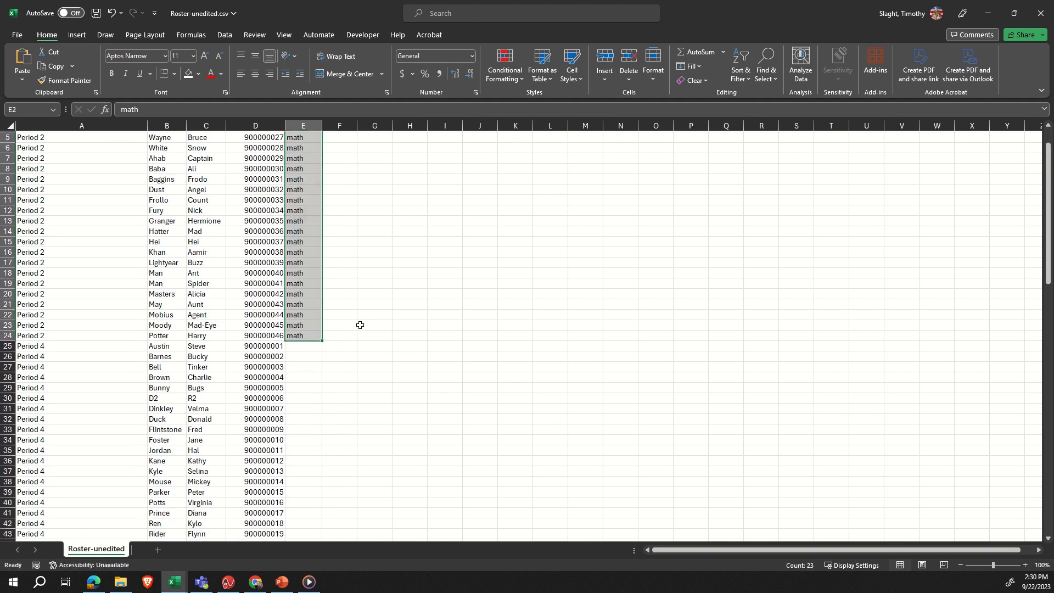
scroll(355, 306, "down", 4)
scroll(329, 242, "up", 5)
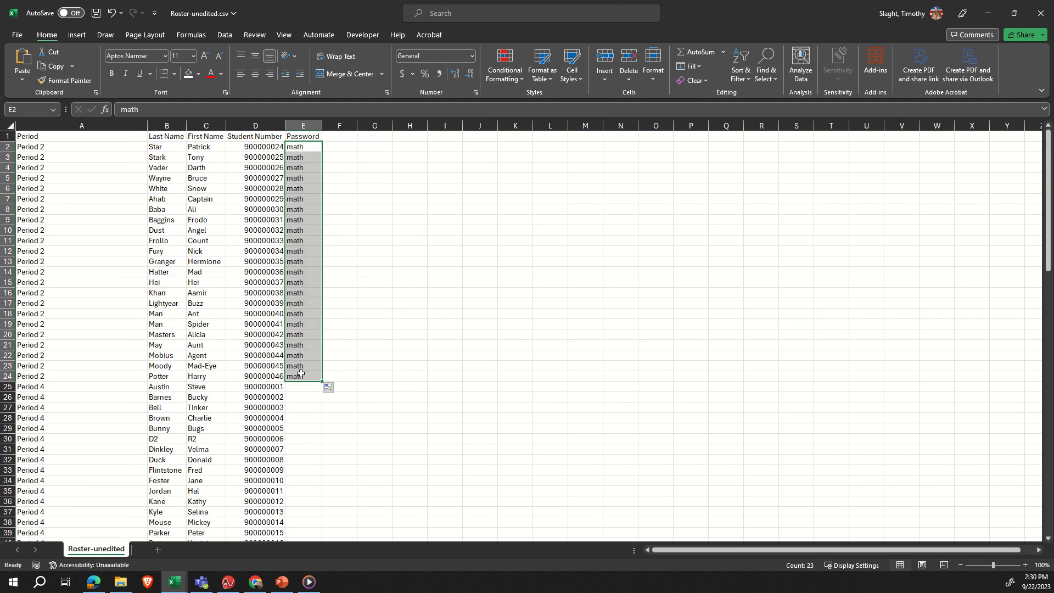
left_click(301, 374)
key("ctrl+shift+Down")
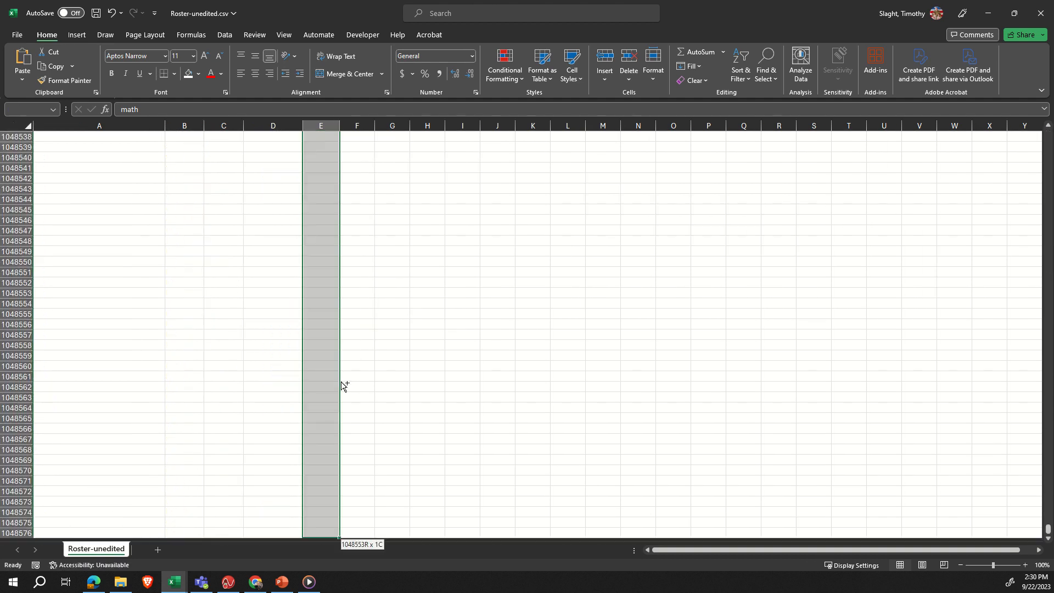
key("ctrl+shift+Up")
key("shift+Down")
key("shift+Down")
key("shift+Down")
key("shift+Down")
key("shift+Down")
key("shift+Down")
key("shift+Down")
key("shift+Down")
key("shift+Down")
key("shift+Down")
key("shift+Down")
key("shift+Down")
key("shift+Down")
key("shift+Down")
key("shift+Down")
key("shift+Down")
key("shift+Down")
key("shift+Down")
key("shift+Down")
key("shift+Down")
key("shift+Down")
key("shift+Down")
key("shift+Down")
key("shift+Down")
key("shift+Down")
key("shift+Down")
key("shift+Down")
key("shift+Down")
key("shift+Down")
key("shift+Down")
key("shift+Down")
key("shift+Down")
key("shift+Down")
key("shift+Down")
key("shift+Down")
key("shift+Down")
key("shift+Down")
key("shift+Down")
key("shift+Down")
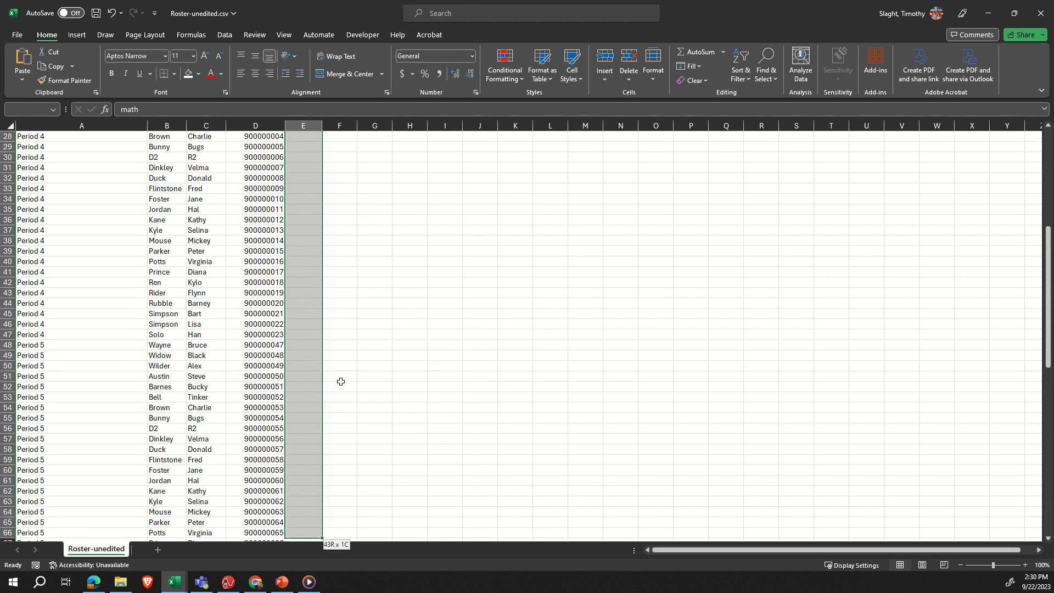
key("shift+Down")
key("shift+Down")
key("shift+Down")
key("shift+Down")
key("shift+Down")
key("shift+Down")
key("shift+Down")
key("shift+Down")
key("shift+Down")
key("shift+Down")
key("shift+Down")
key("shift+Down")
key("shift+Down")
key("shift+Down")
key("shift+Down")
key("shift+Down")
key("shift+Down")
key("shift+Down")
key("shift+Down")
key("shift+Down")
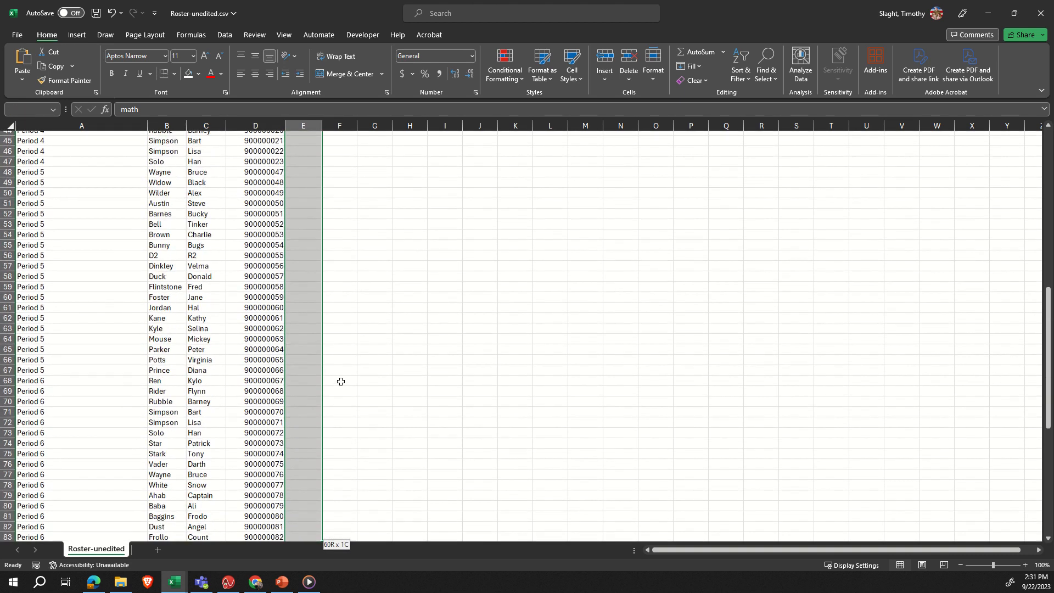
key("shift+Up")
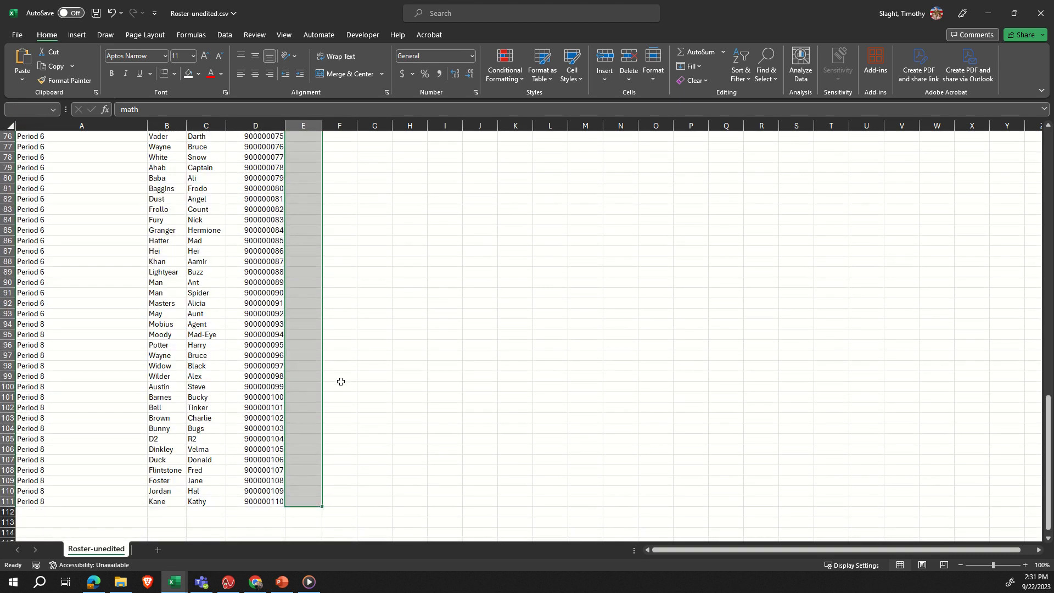
key("ctrl+Return")
left_click(410, 324)
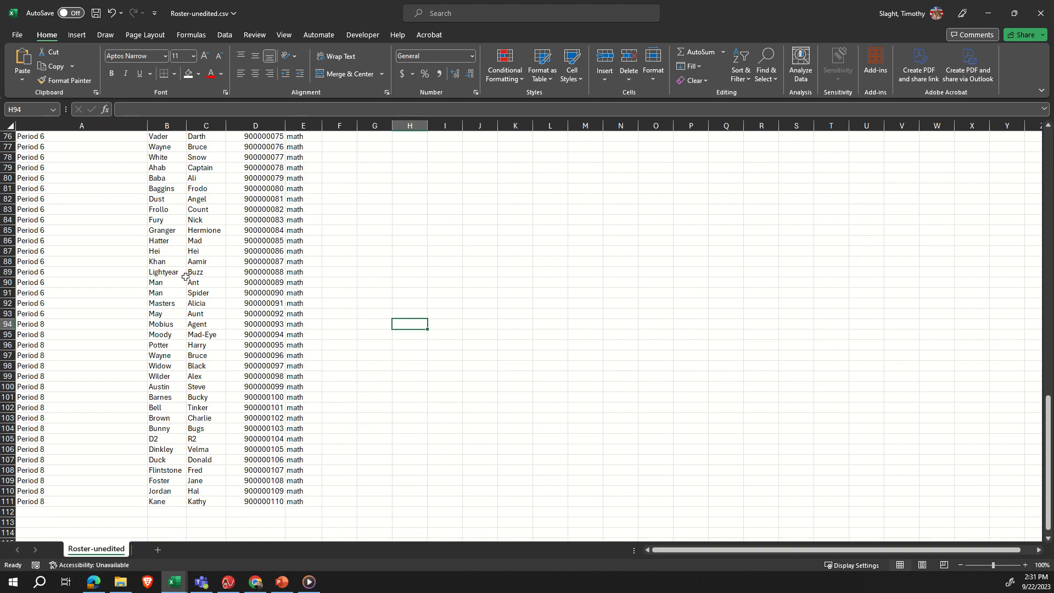
- Save a copy of the roster in Downloads as 2023-24Roster-unedited, keeping the CSV (Comma delimited) format
scroll(185, 276, "up", 20)
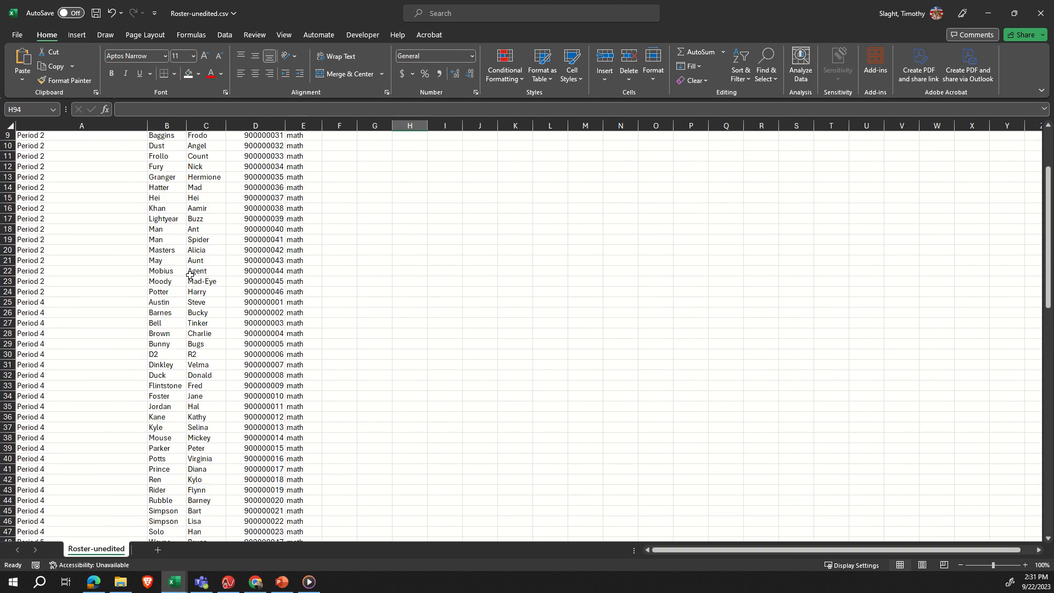
scroll(189, 274, "up", 3)
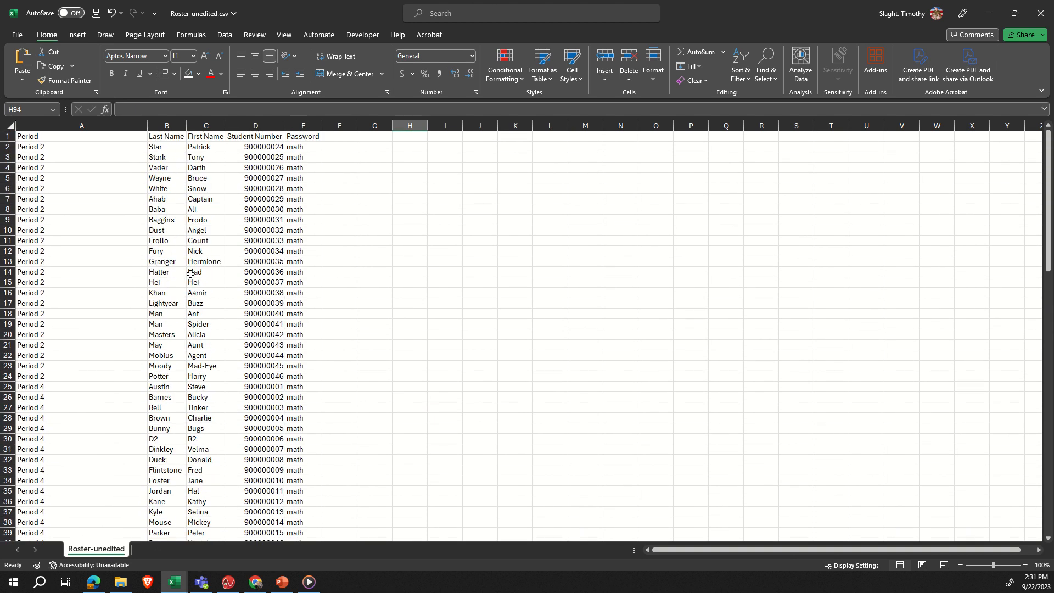
left_click(17, 35)
left_click(42, 203)
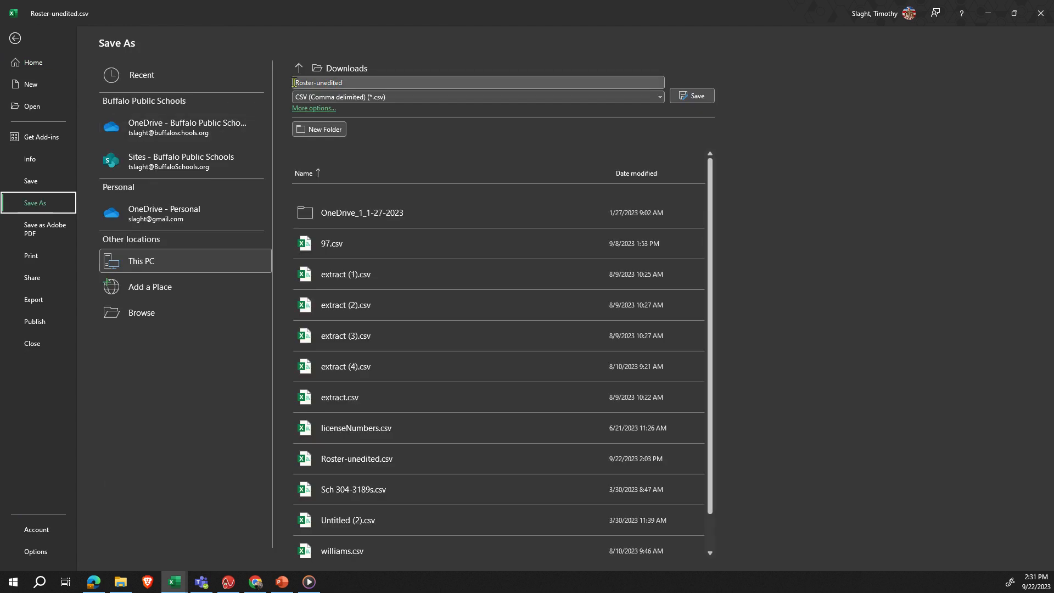
left_click(369, 80)
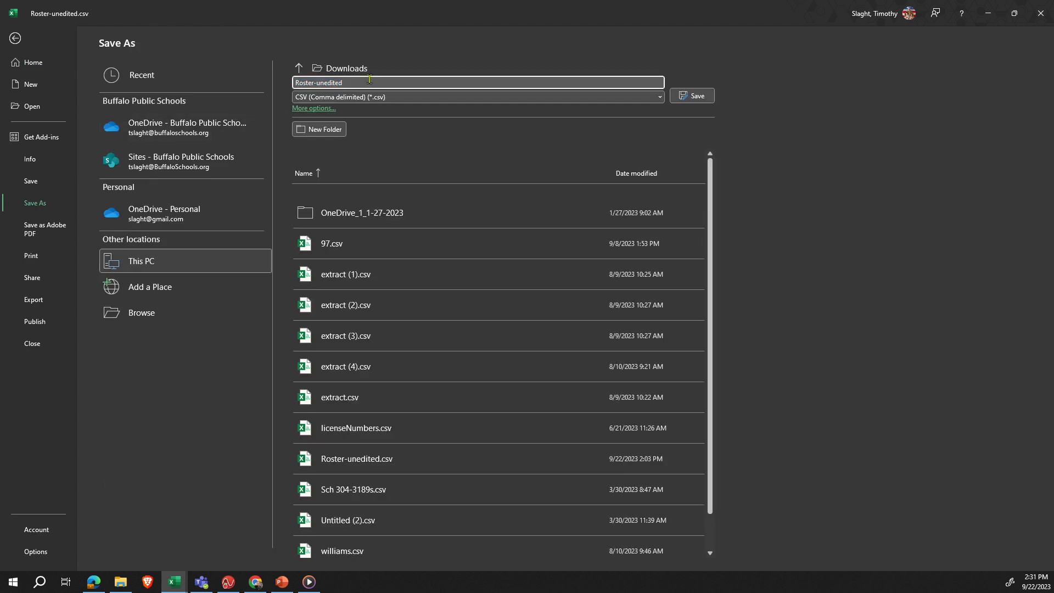
type("2023-24")
key("alt")
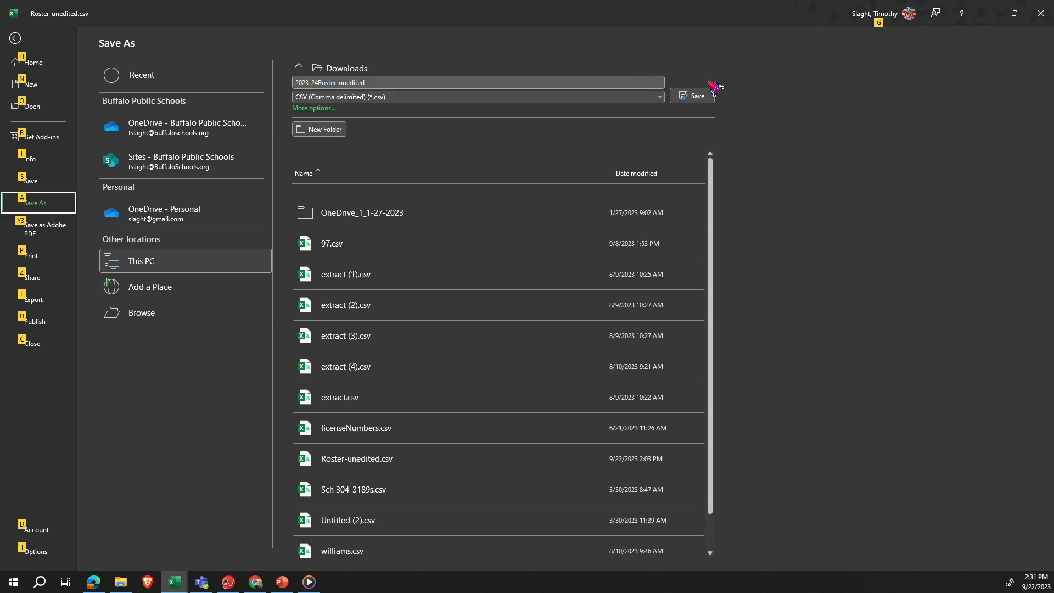
left_click(693, 97)
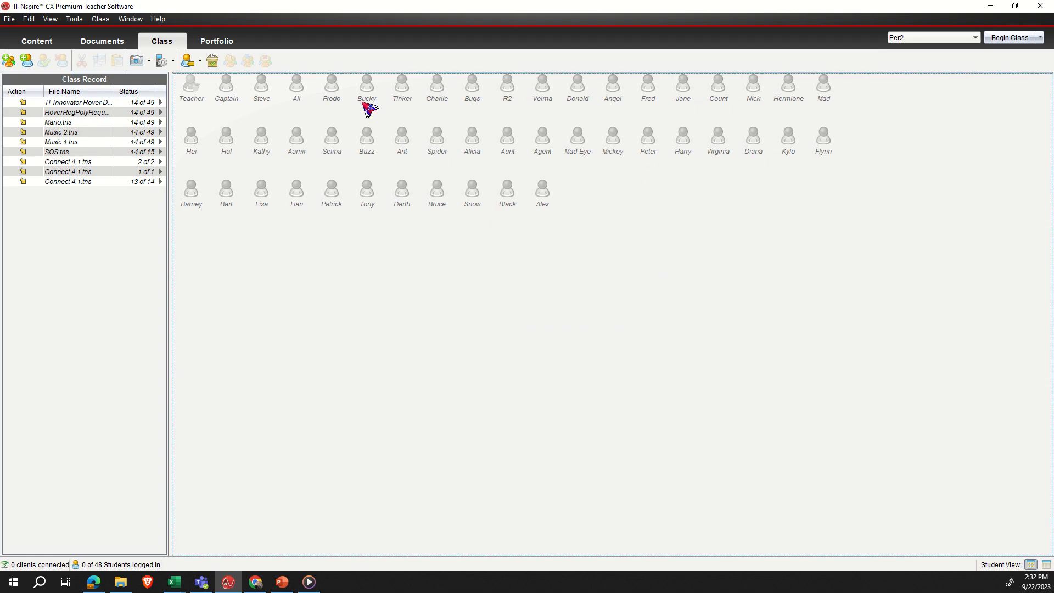
- In TI-Nspire CX Premium Teacher Software, start adding classes by CSV upload and load 2023-24Roster-unedited.csv from Downloads
left_click(9, 61)
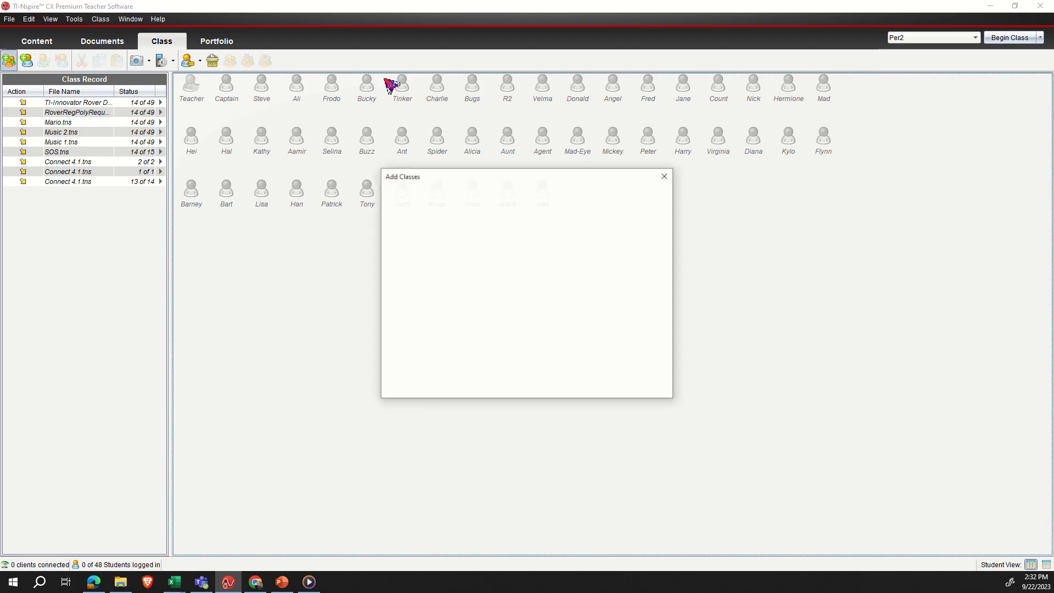
left_click(619, 388)
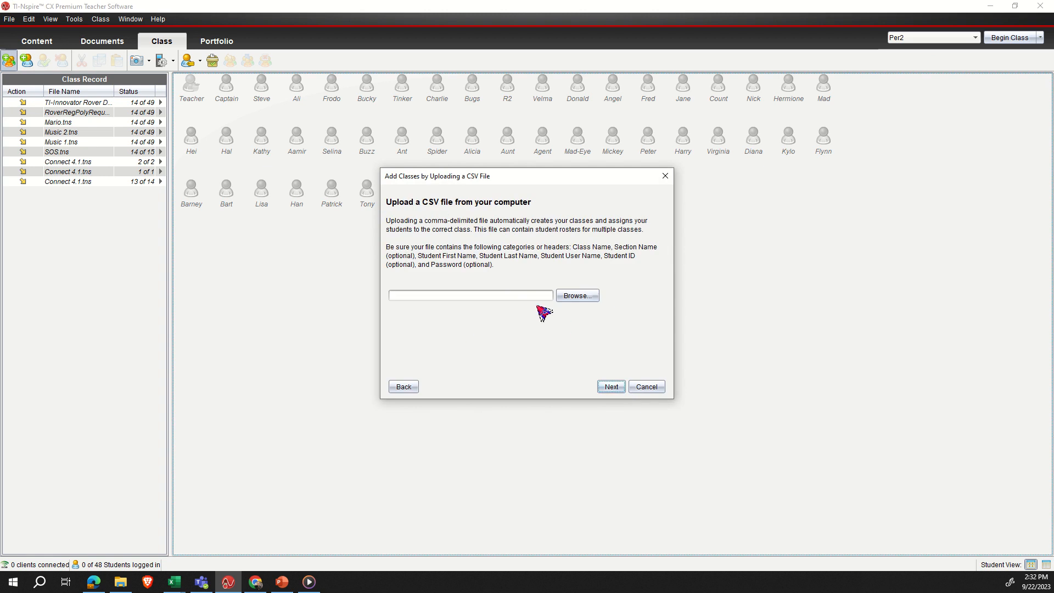
left_click(577, 296)
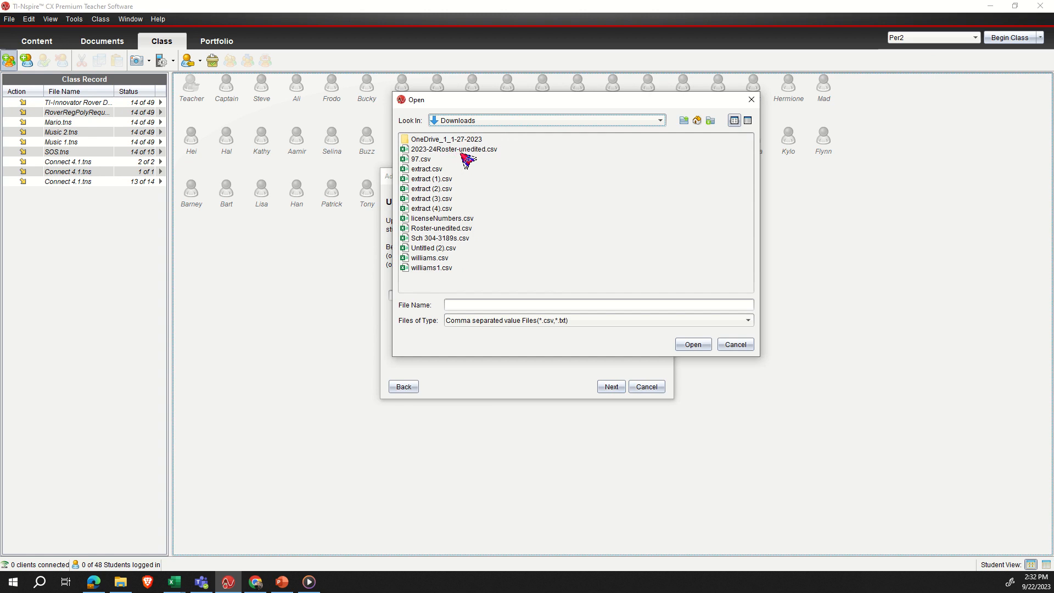
left_click(450, 151)
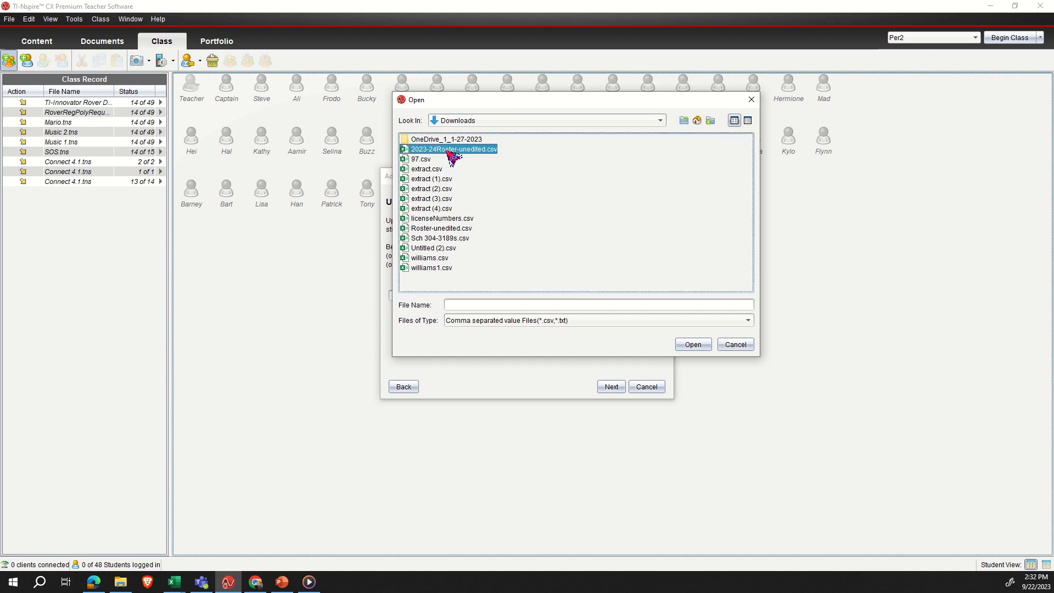
left_click(691, 345)
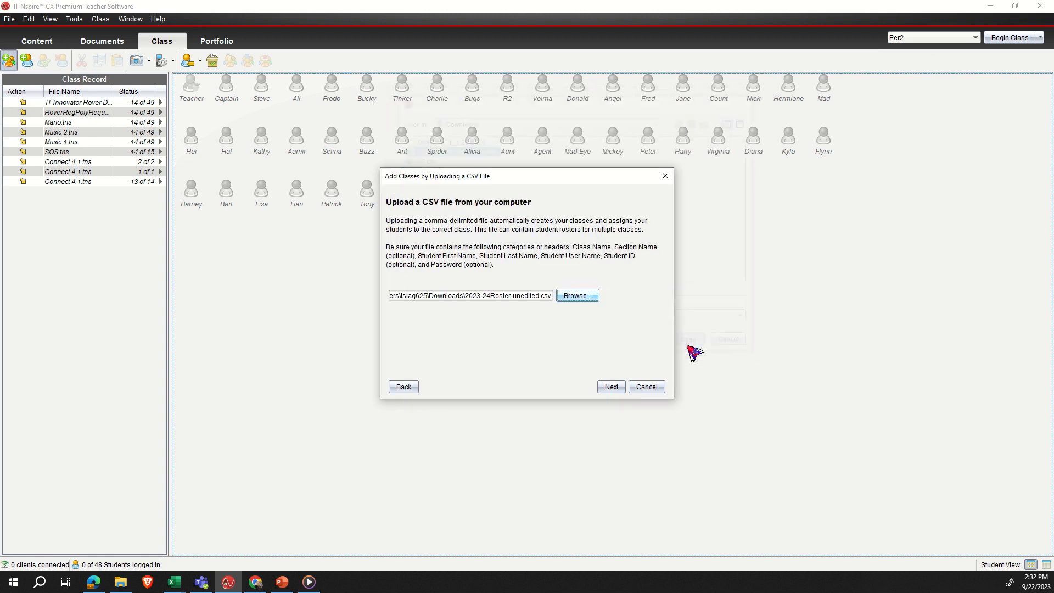
left_click(613, 387)
- Map Class Name to Period, First Name to First Name and Last Name to Last Name, leaving Section Name blank
left_click(579, 228)
left_click(564, 247)
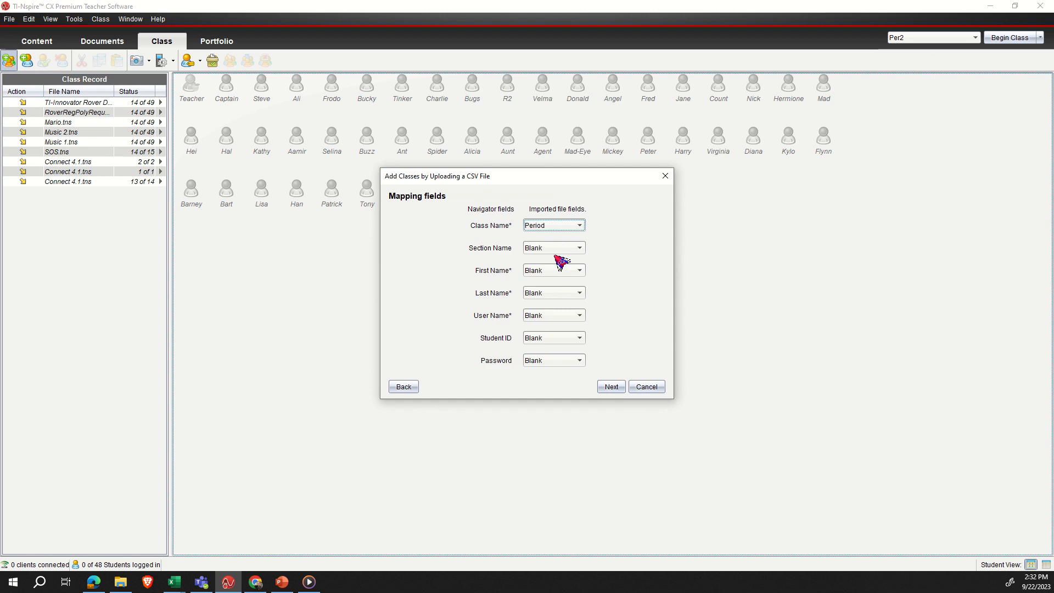
left_click(556, 274)
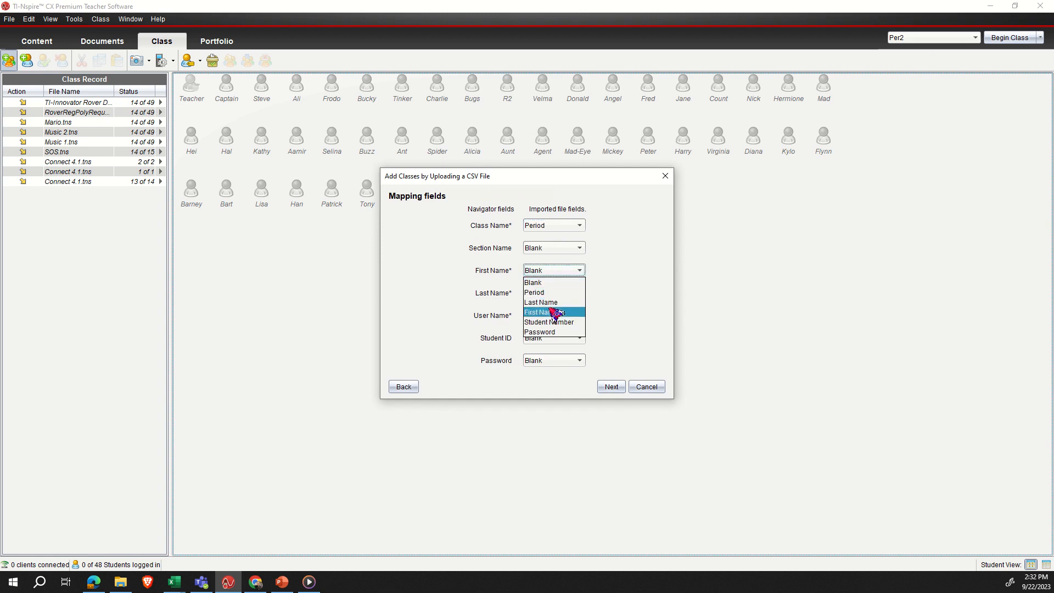
left_click(554, 310)
left_click(557, 297)
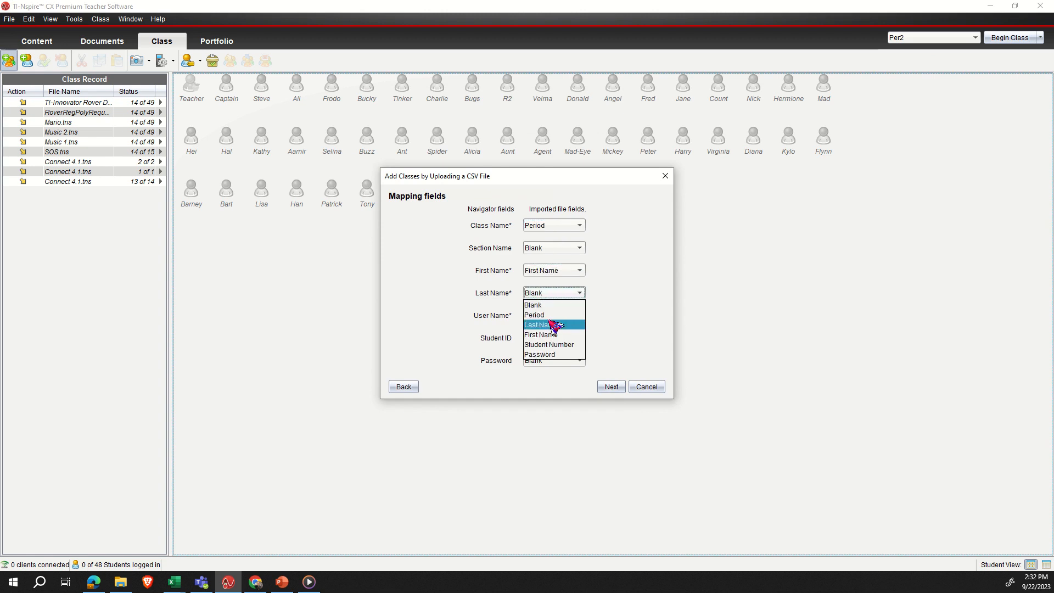
left_click(557, 324)
- Map User Name to Student Number and Password to the Password column, and complete the class import
left_click(557, 317)
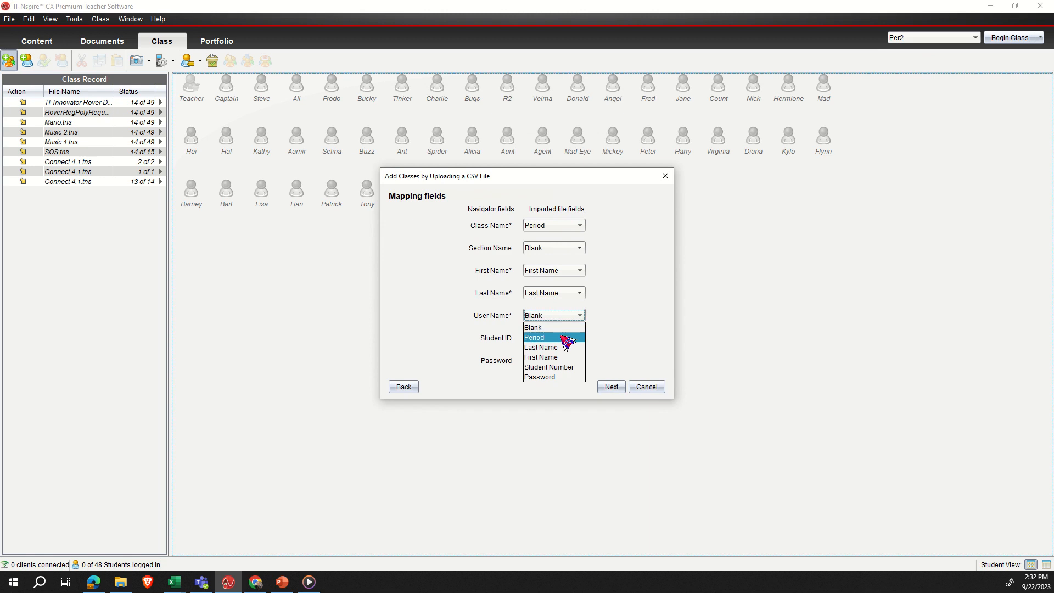
left_click(556, 366)
left_click(557, 361)
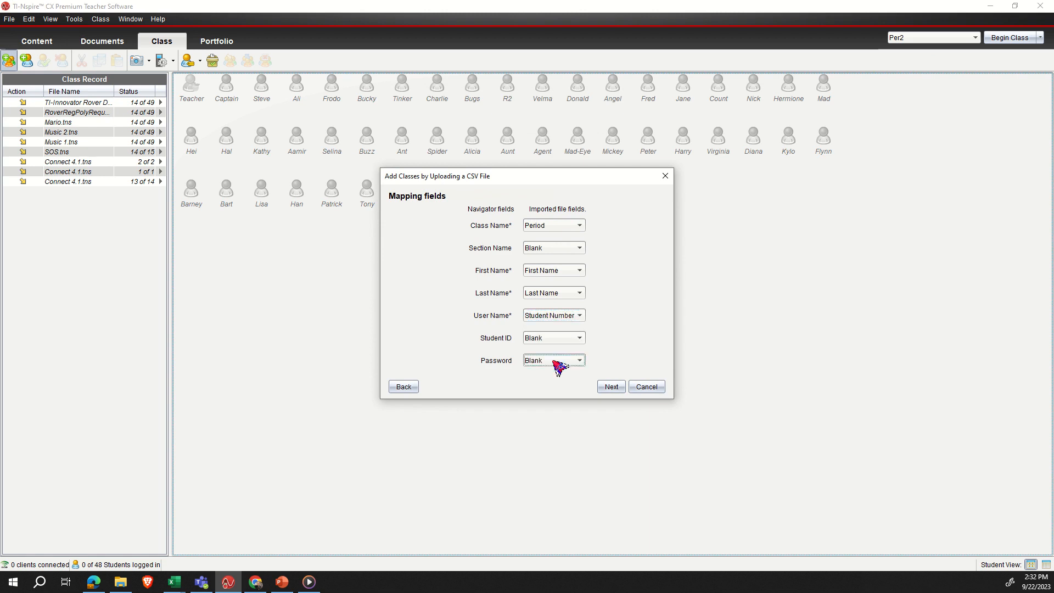
left_click(563, 422)
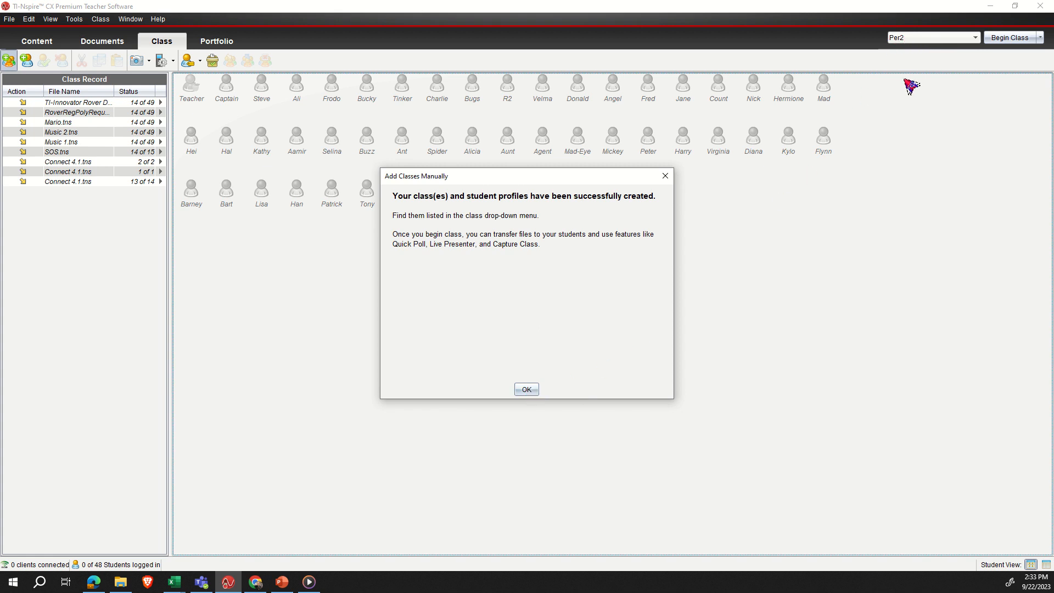
left_click(527, 390)
- Check the imported rosters by viewing the Period 2 class and the Period 5 class
left_click(954, 39)
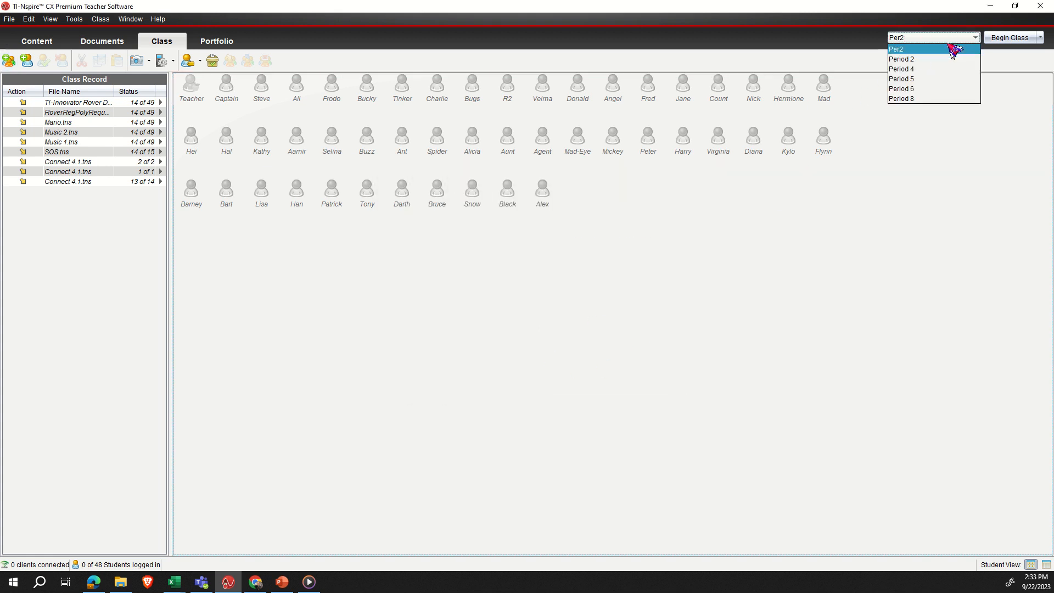
left_click(930, 75)
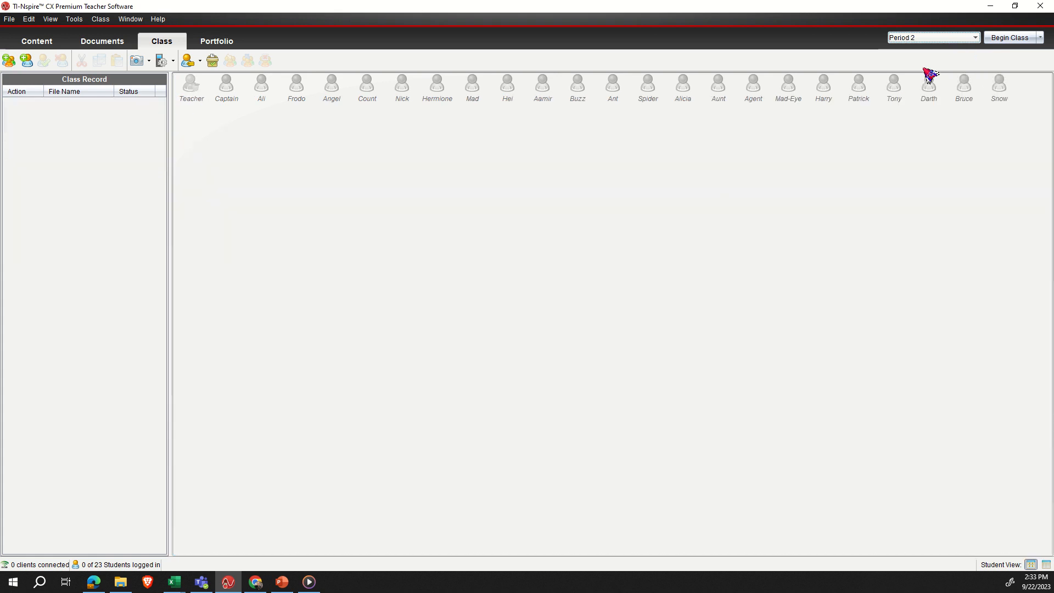
left_click(940, 40)
key("Return")
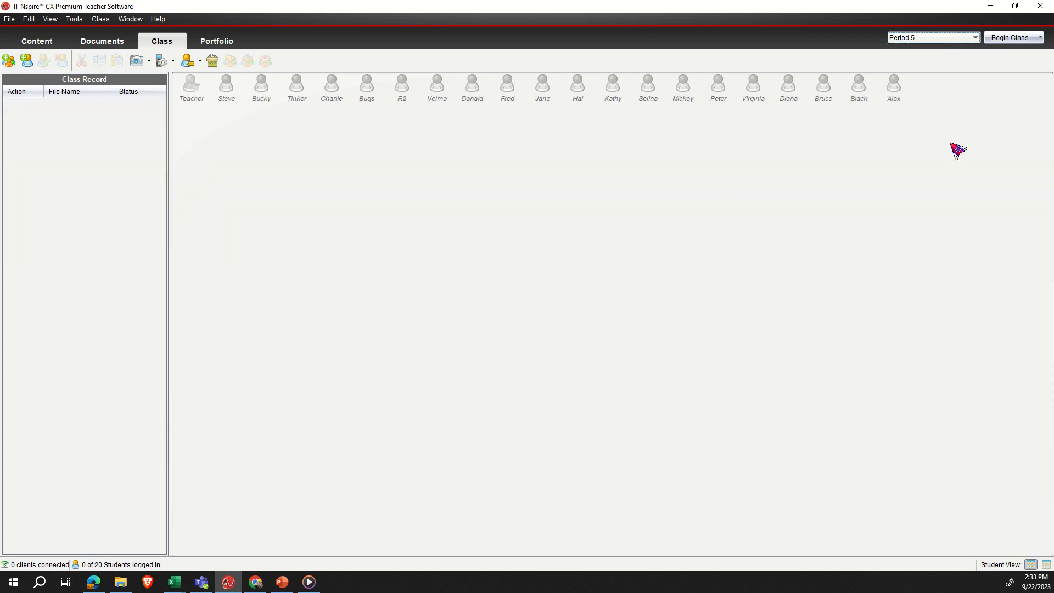